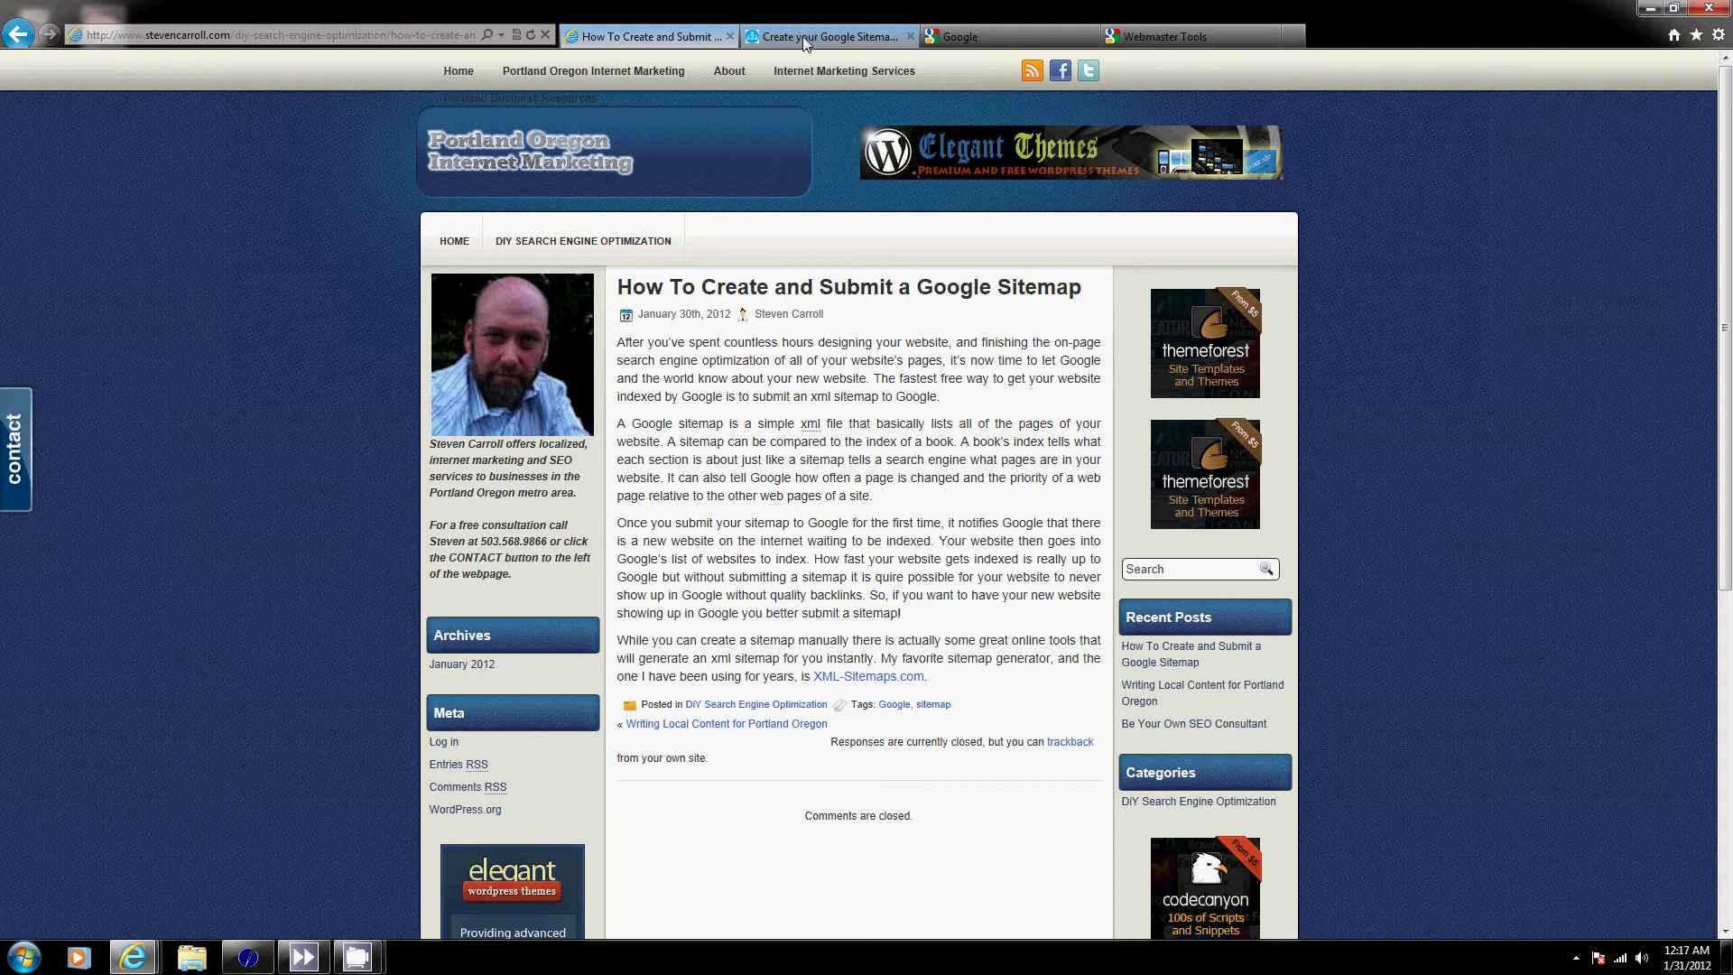
left_click(804, 40)
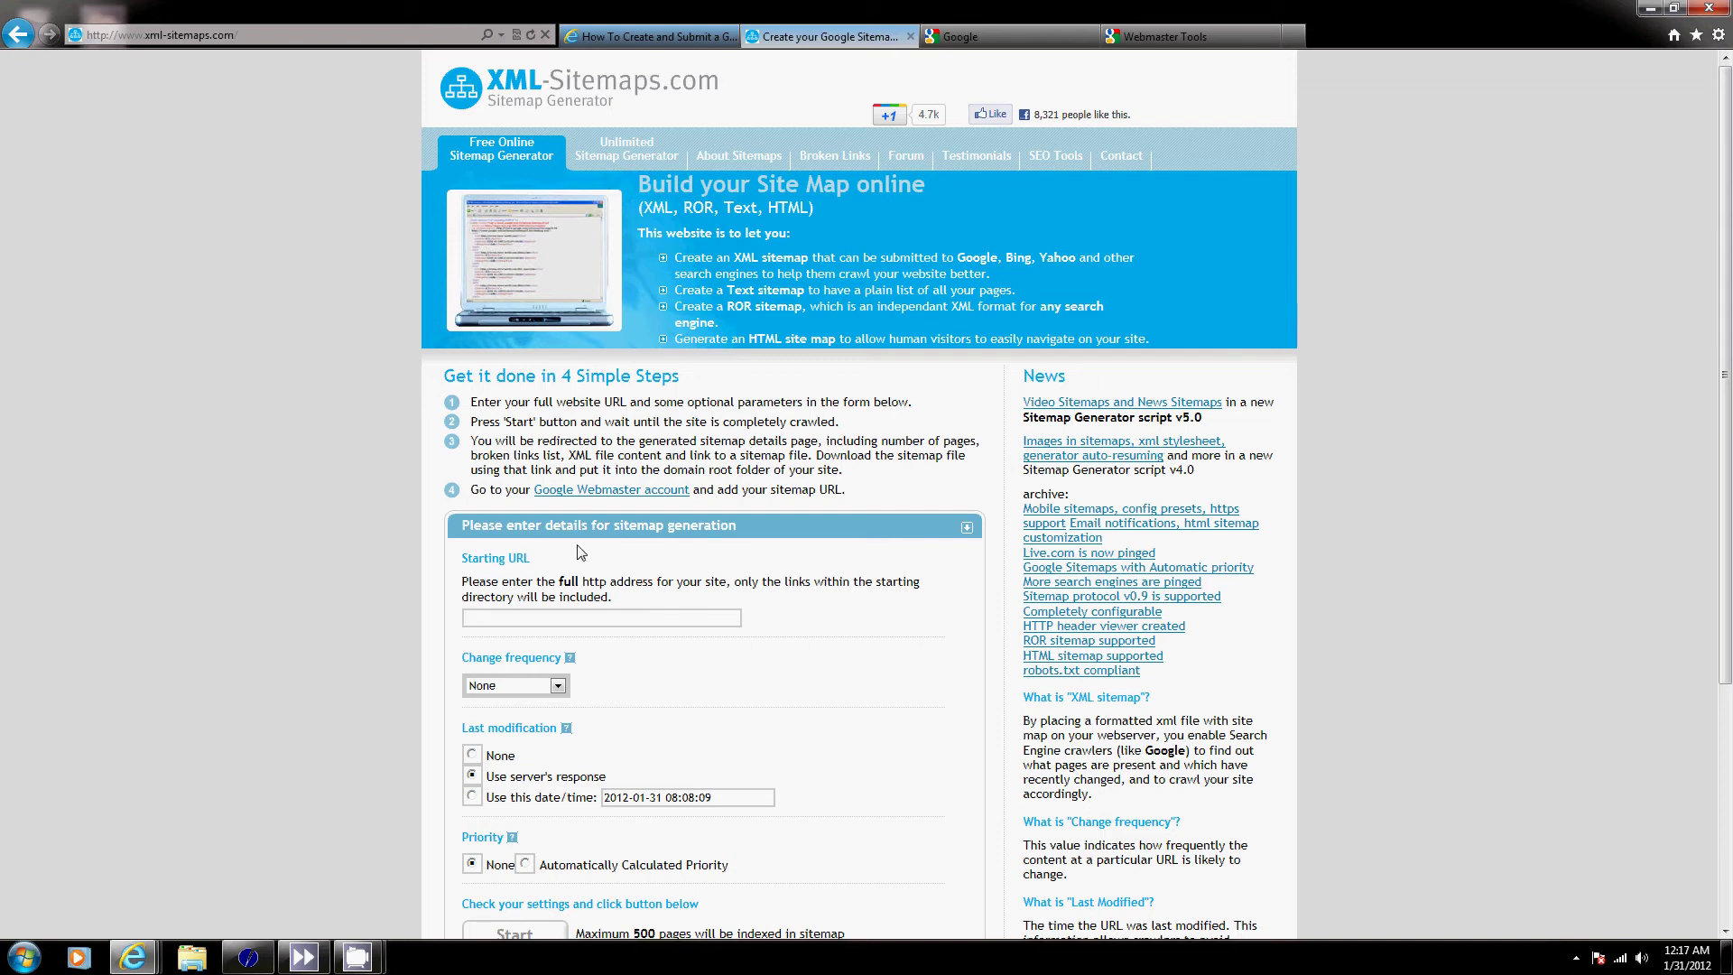
right_click(496, 621)
left_click(545, 698)
left_click(558, 688)
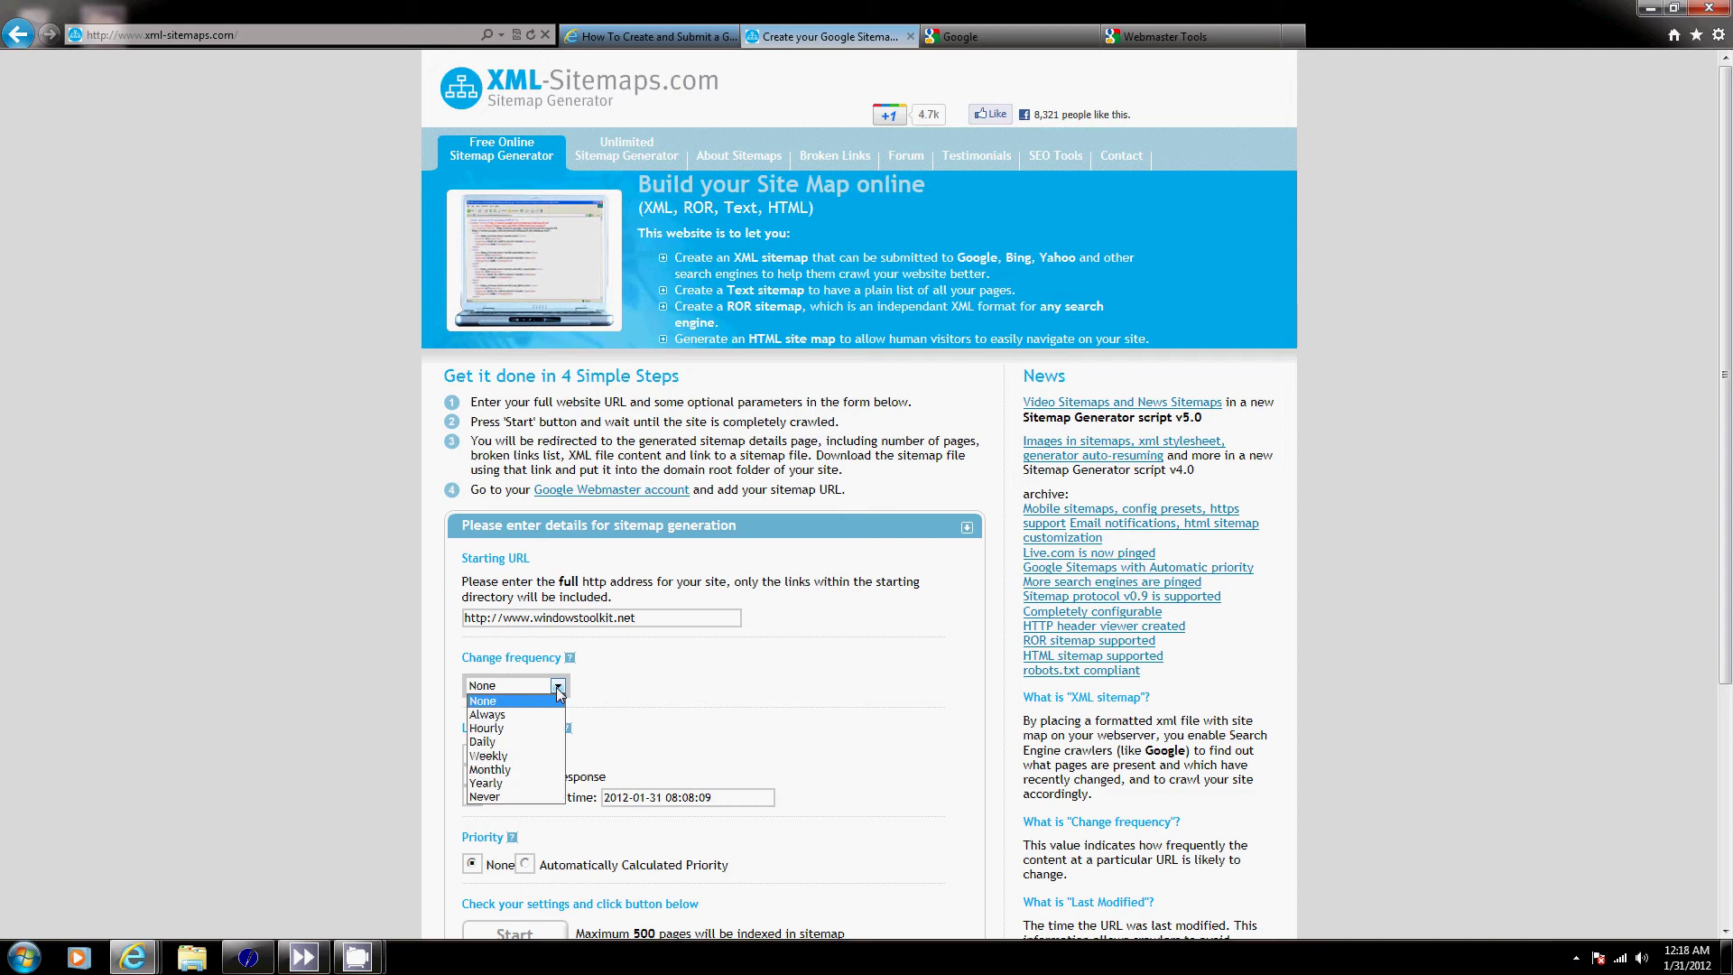
left_click(524, 757)
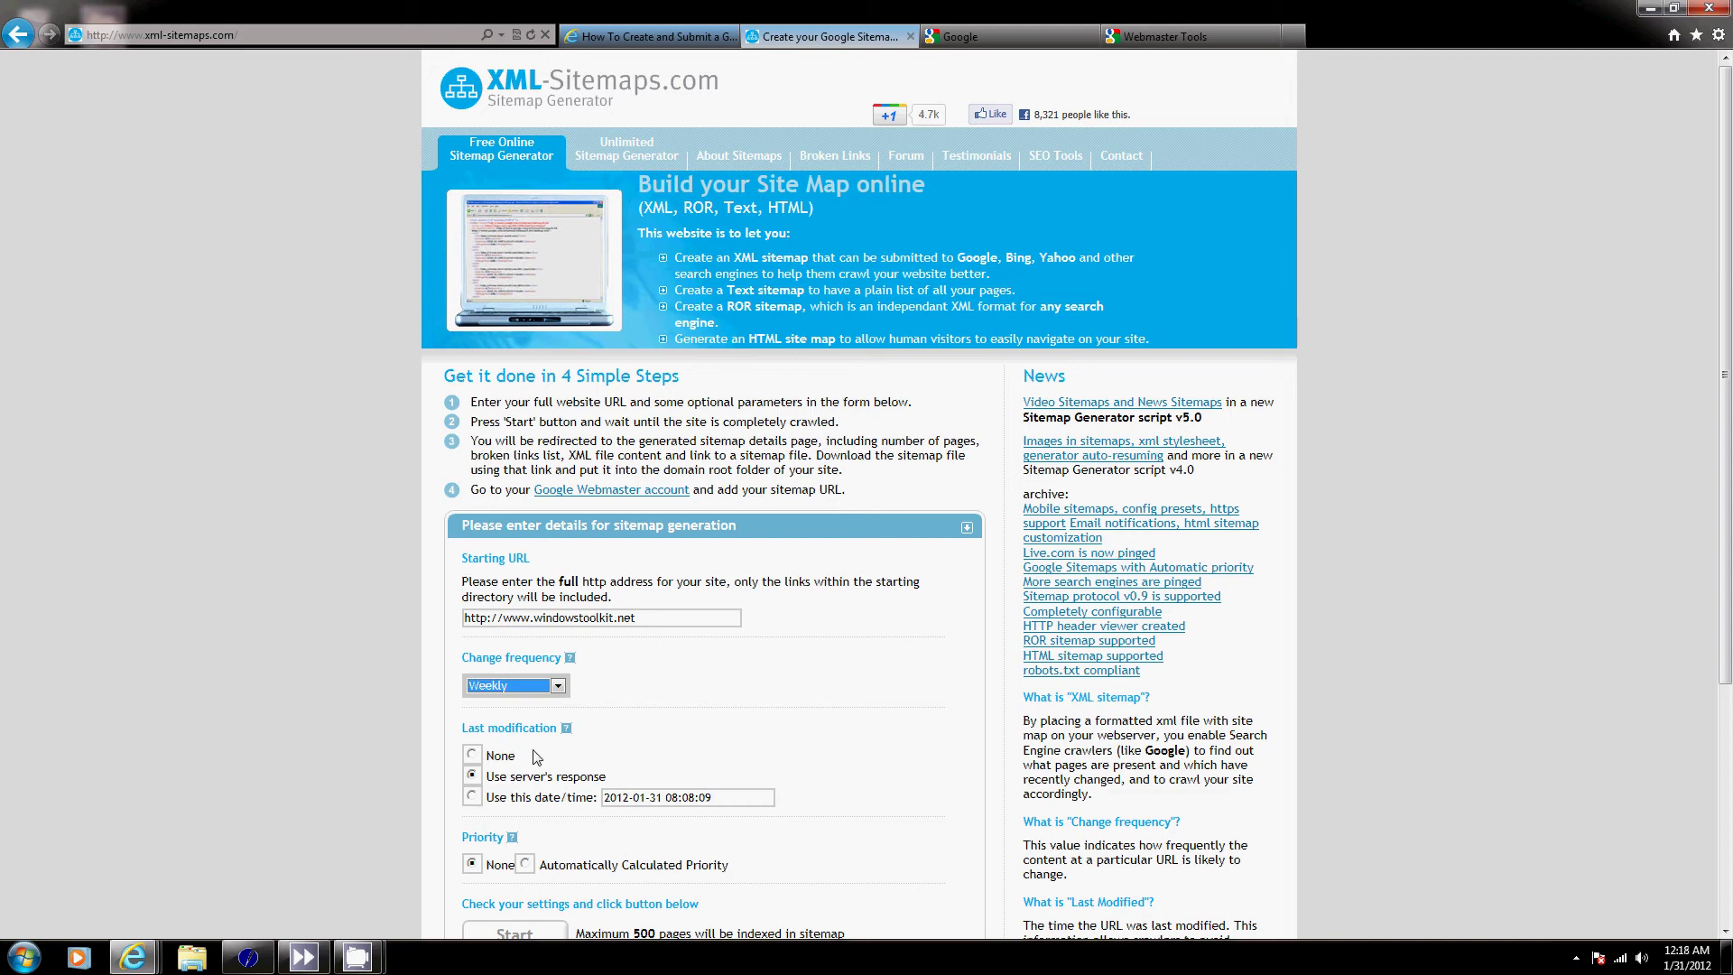
Step: Choose Automatically Calculated Priority for the sitemap and start generating it
left_click(613, 762)
left_click(526, 865)
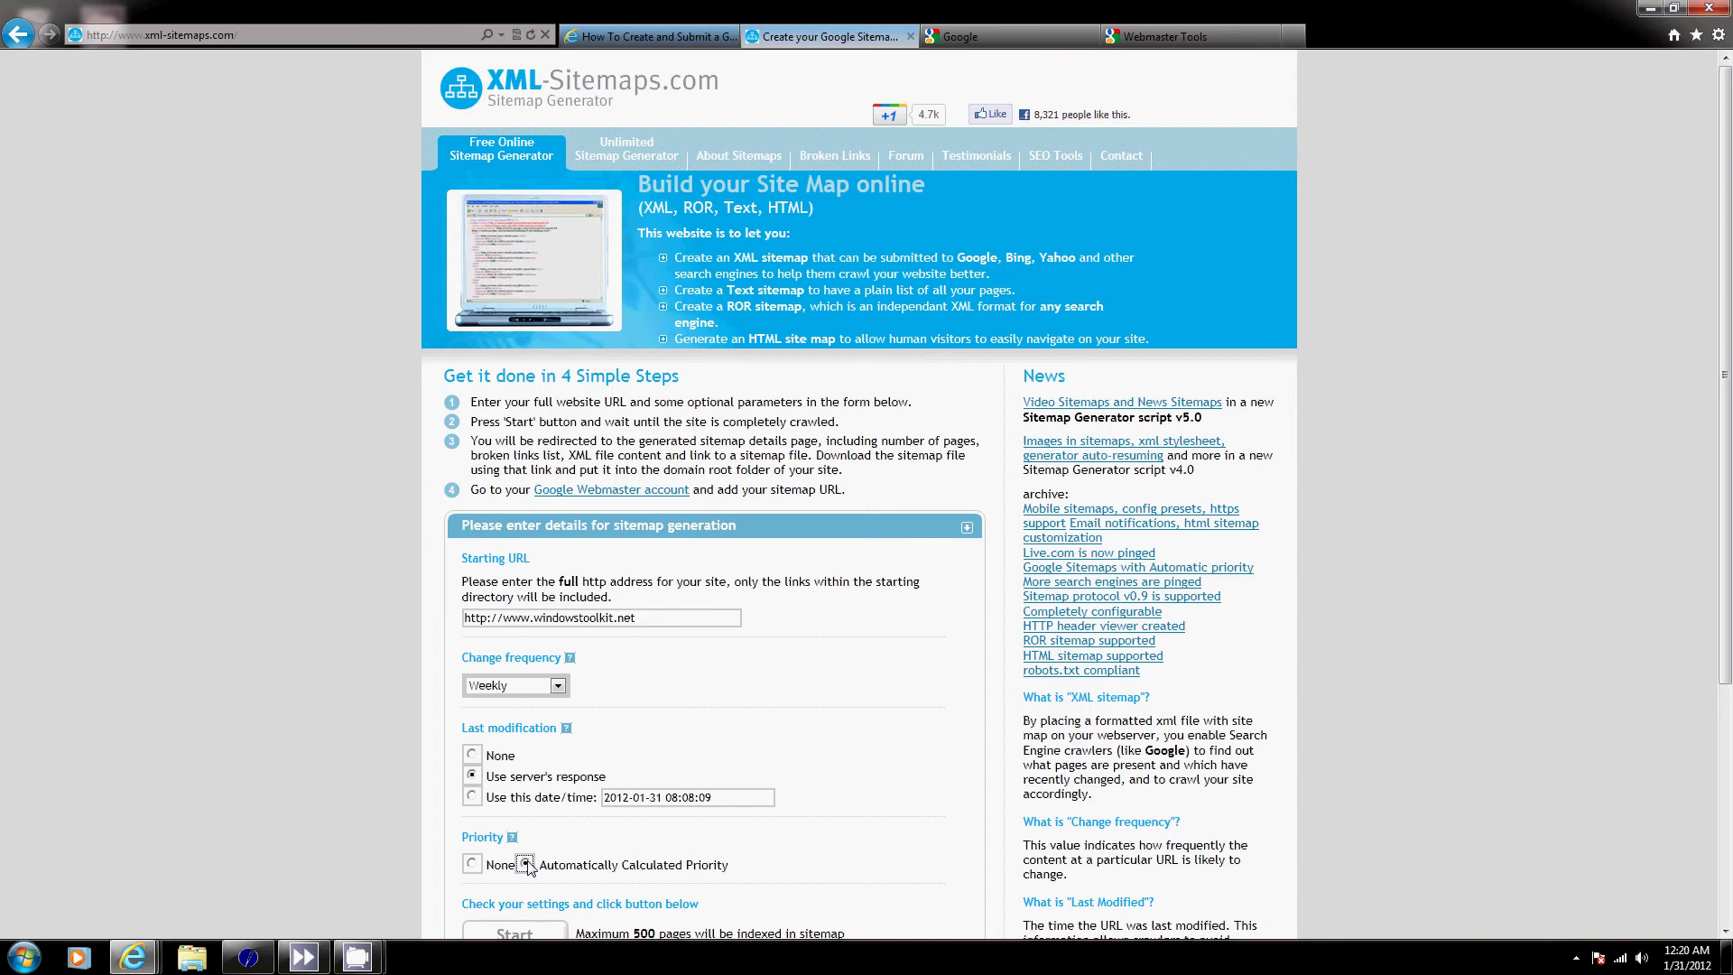
scroll(806, 763, "down", 3)
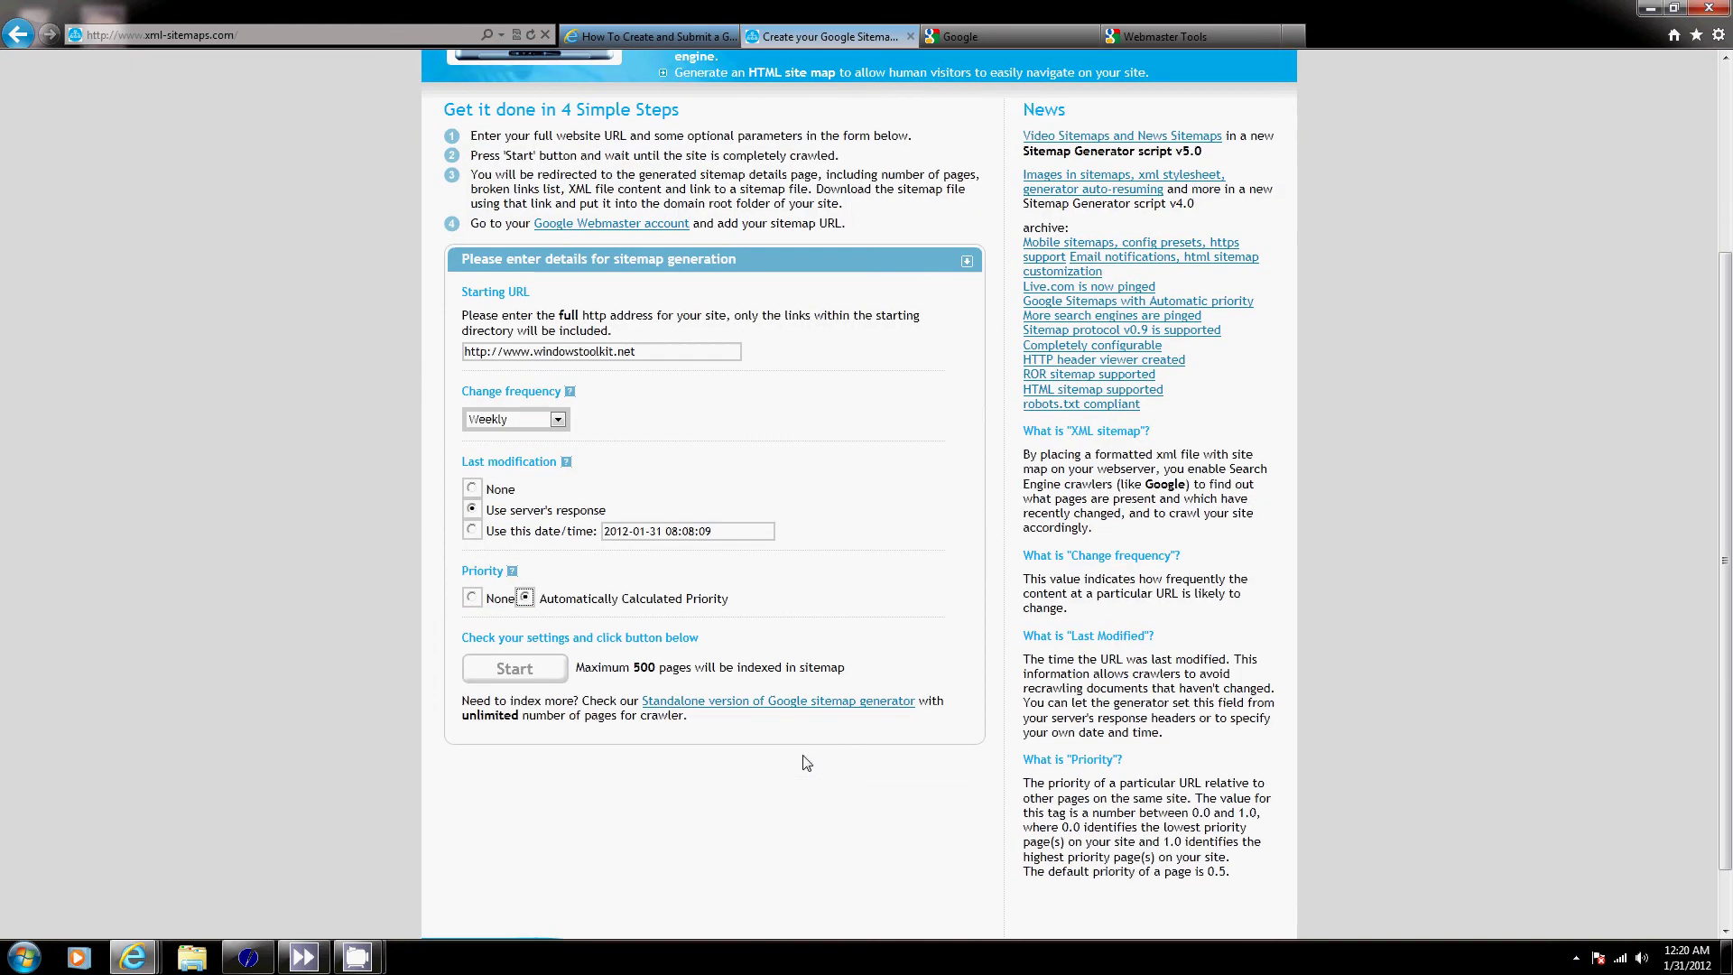
left_click(529, 672)
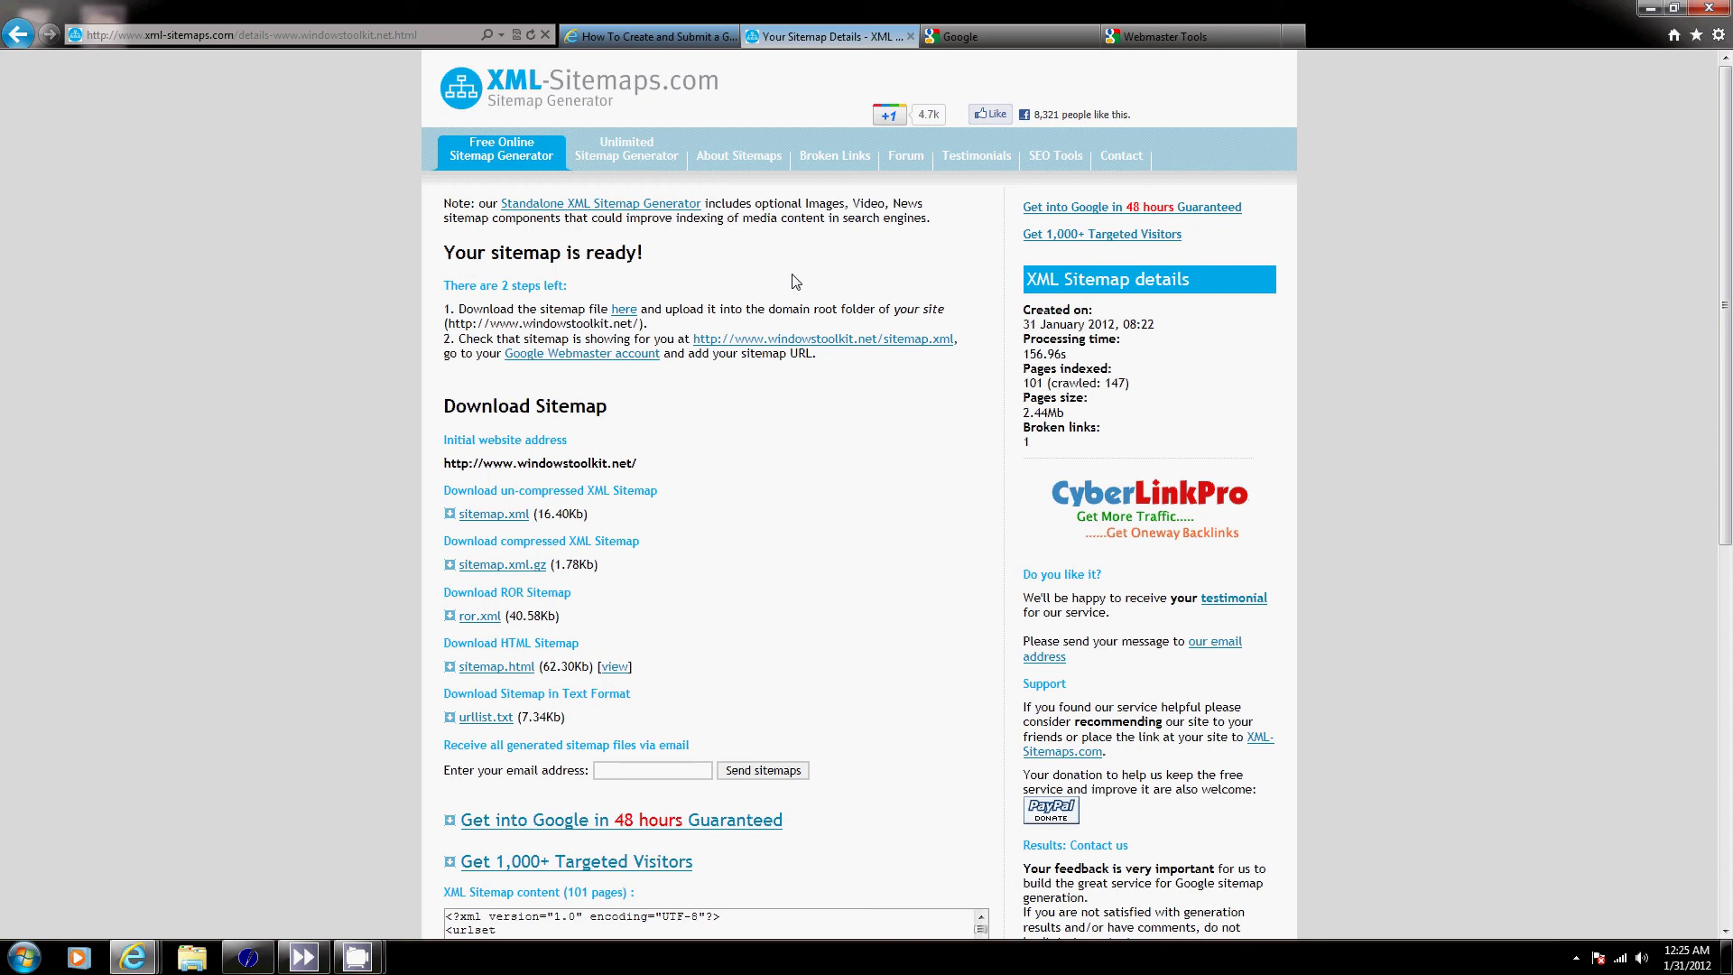
Step: Download the generated sitemap.xml file and save it to the computer
left_click(623, 311)
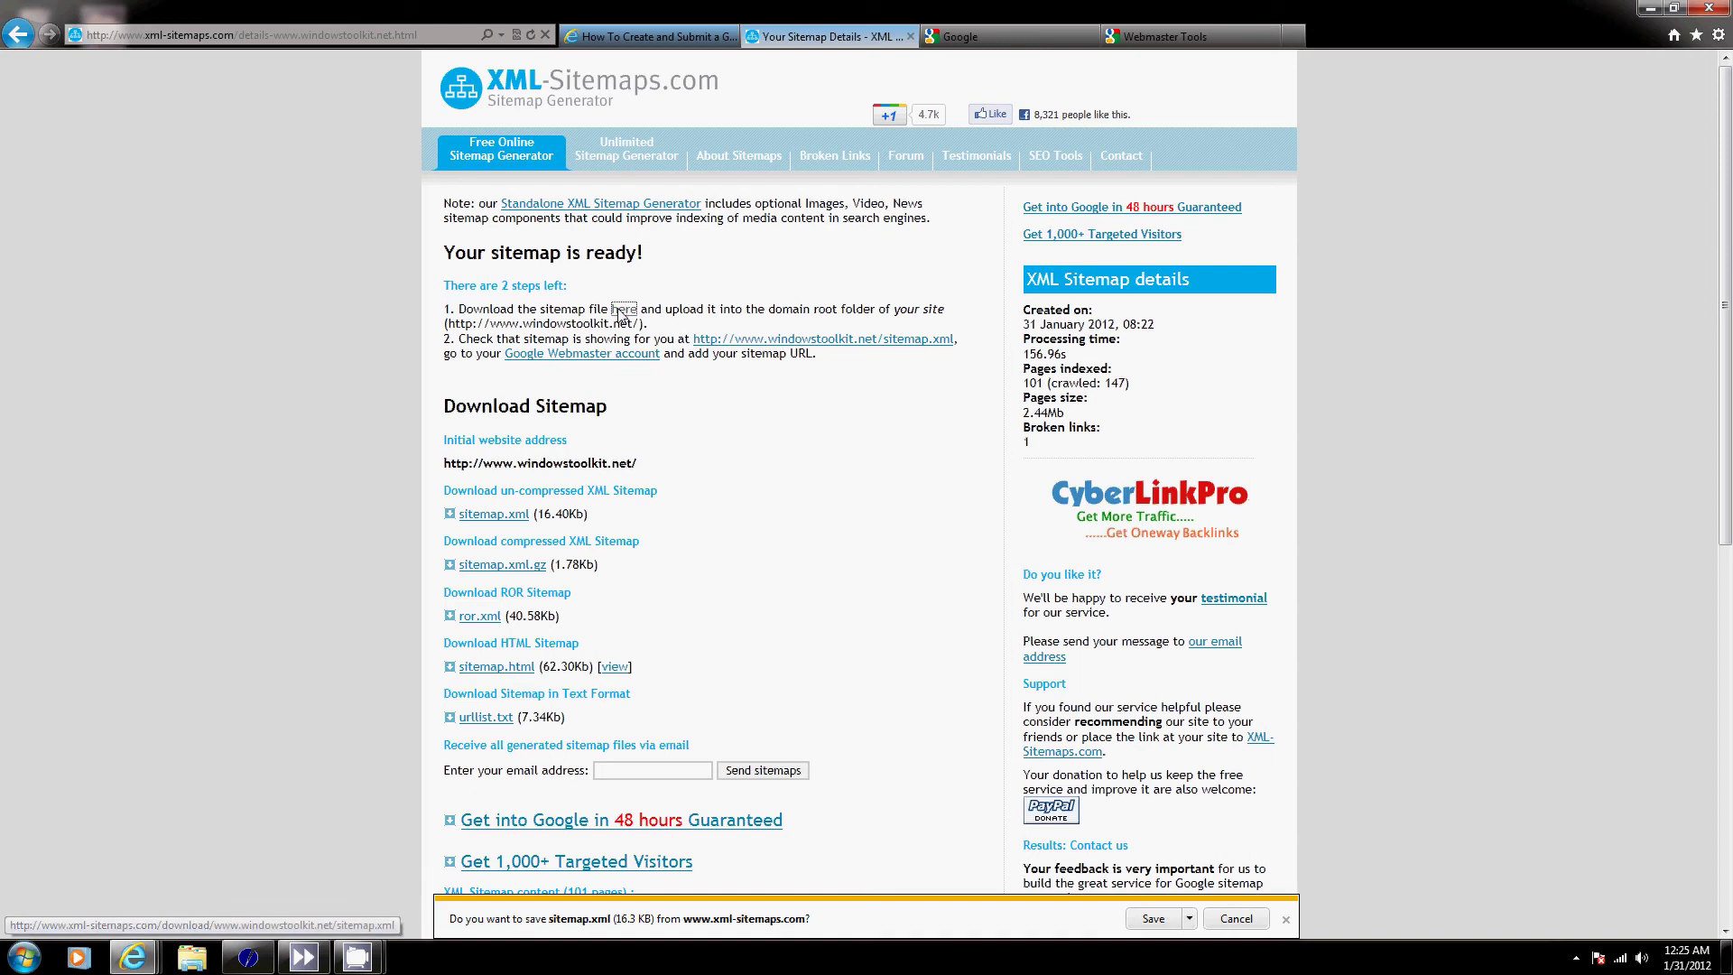
left_click(1153, 920)
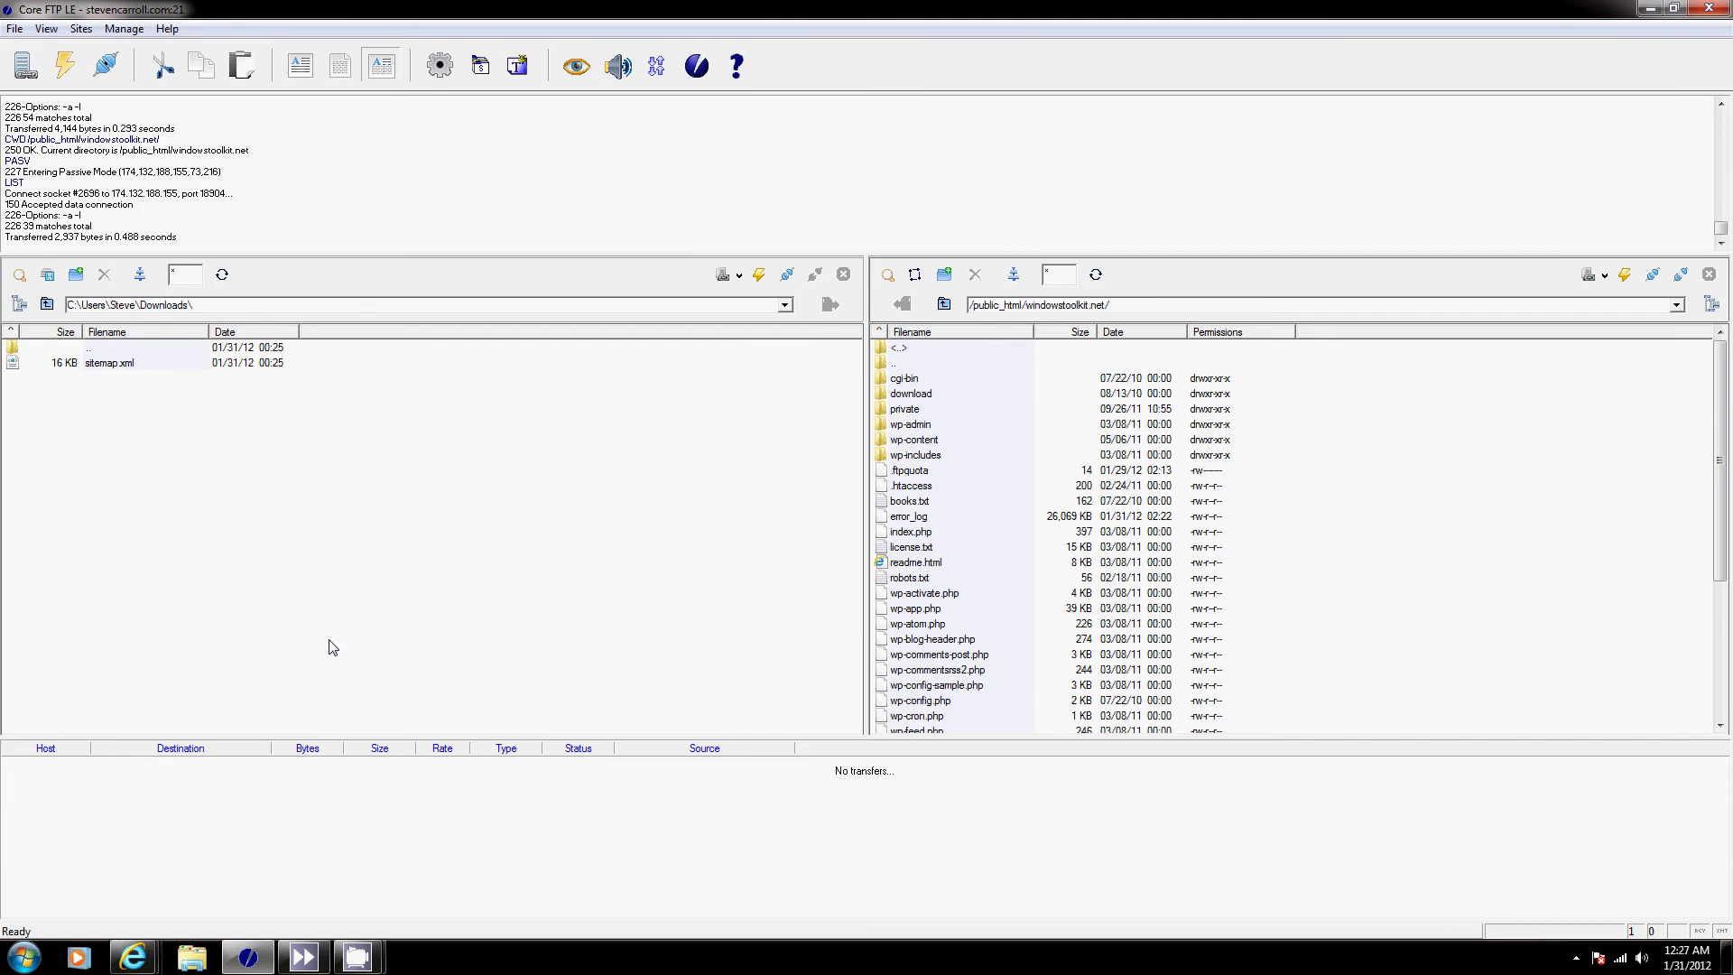
Step: In Core FTP LE, upload sitemap.xml from the local Downloads folder to /public_html/windowstoolkit.net/ on the server
left_click(125, 370)
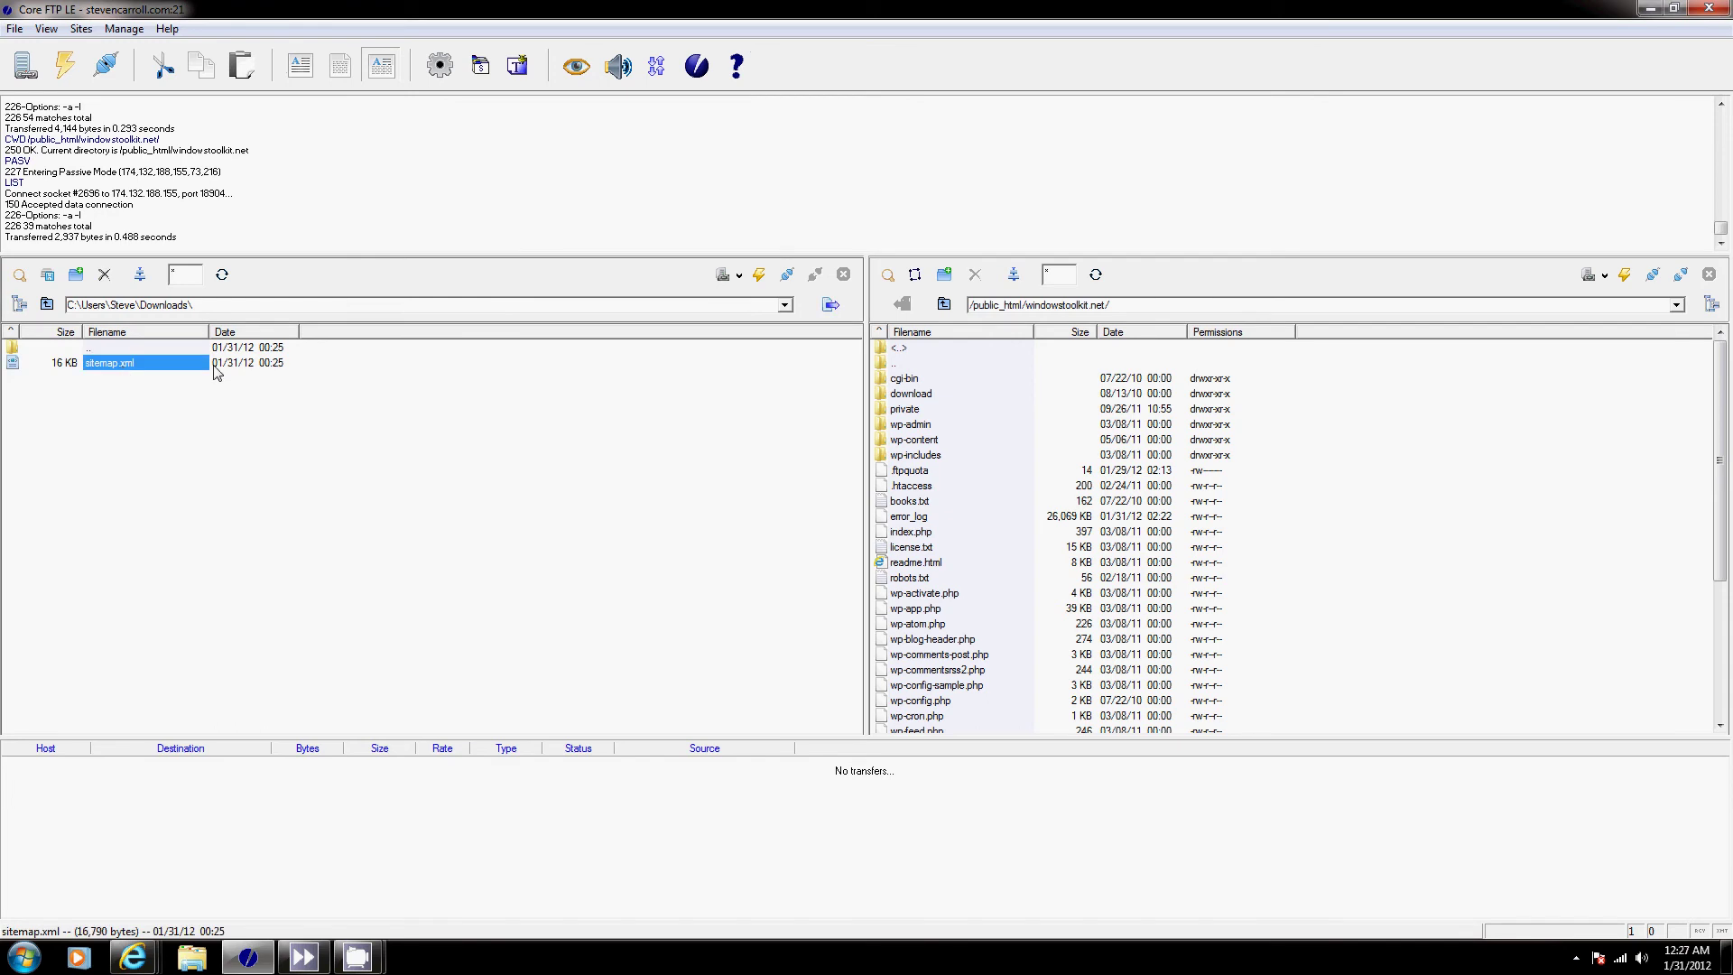
left_click(830, 305)
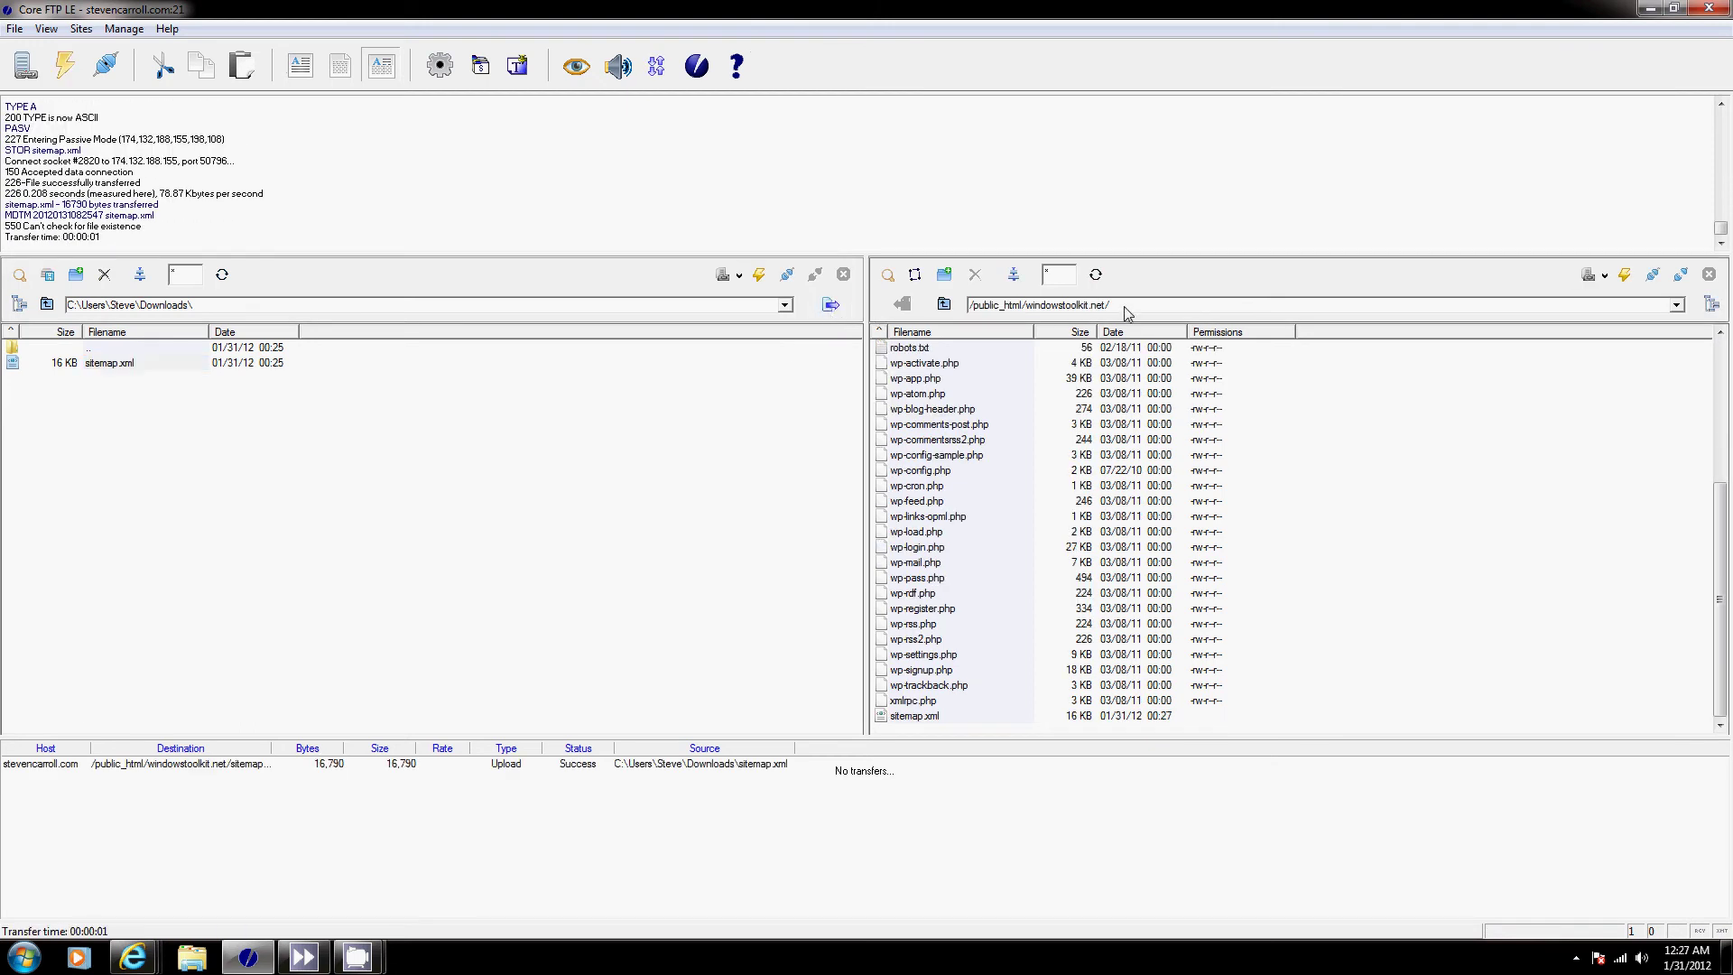
left_click(919, 718)
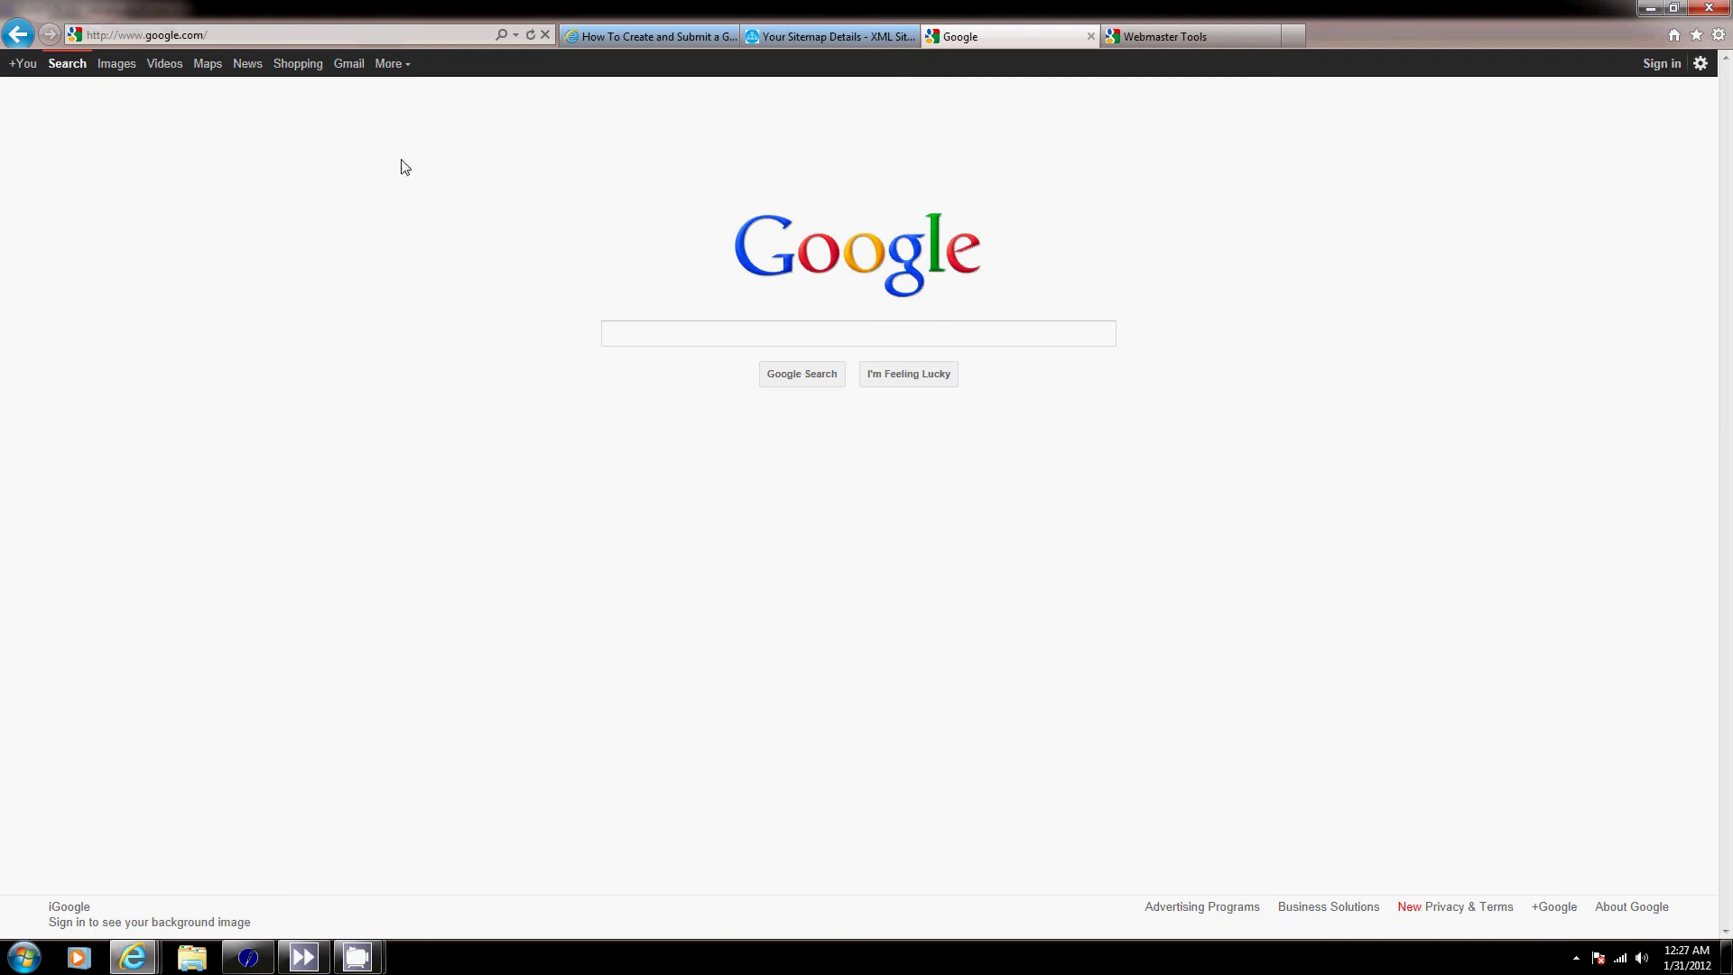
left_click(297, 34)
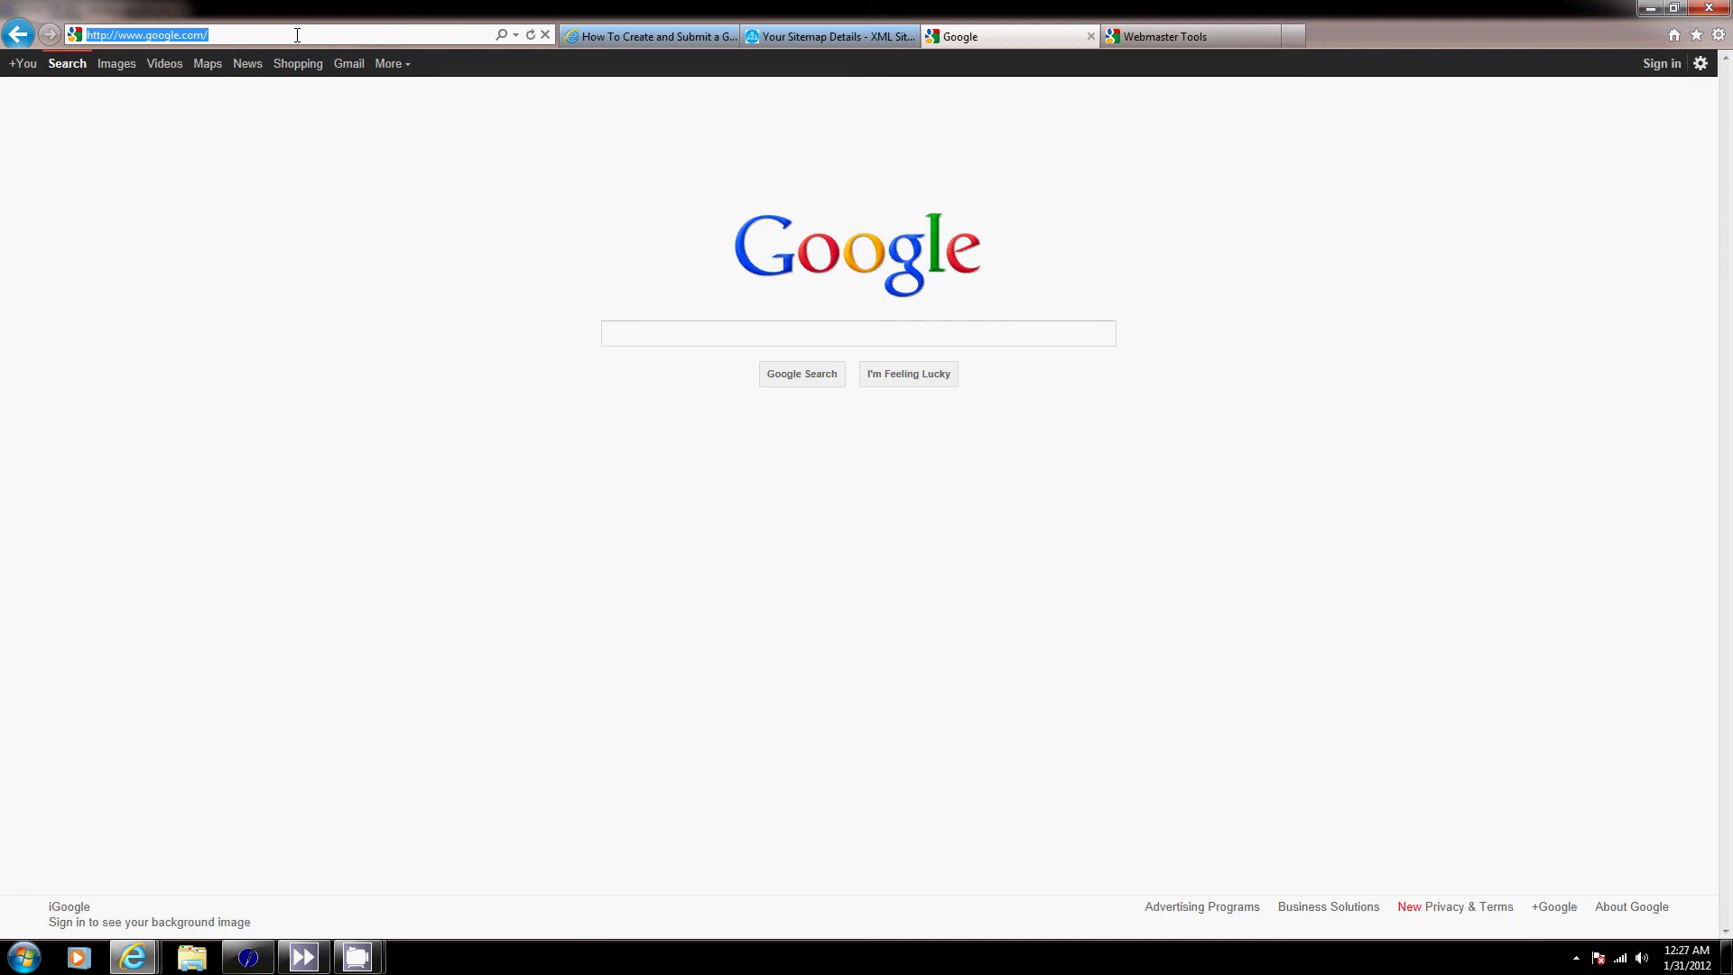
type("www.w")
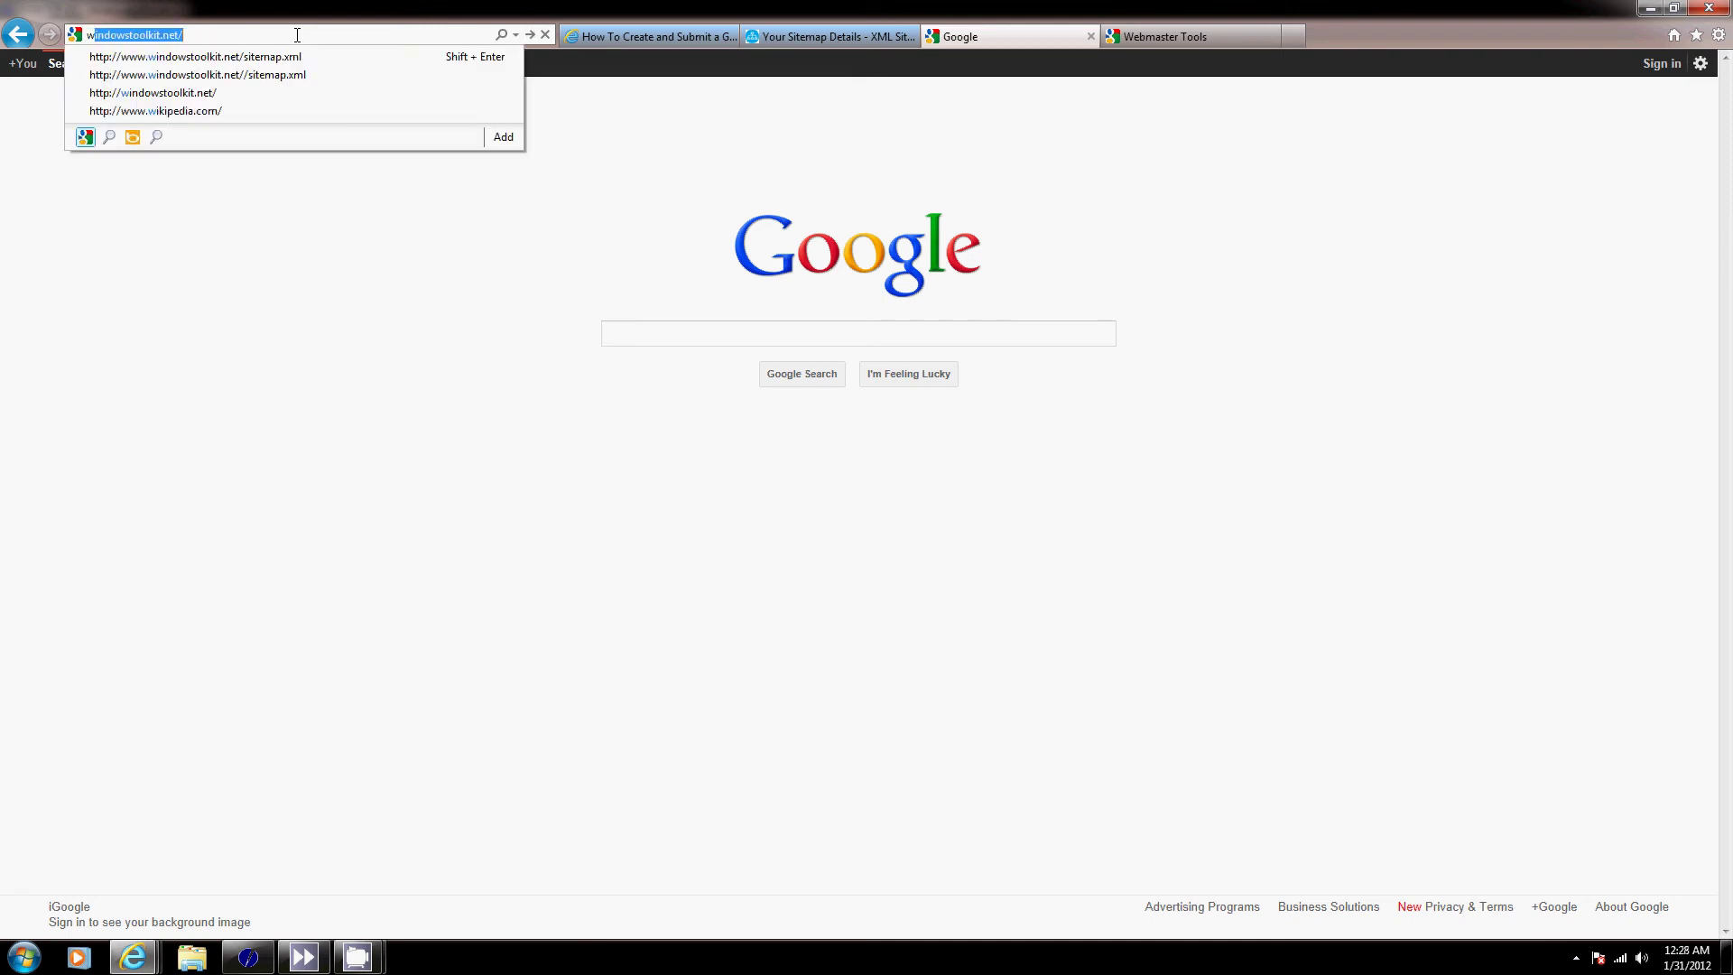
type("indows")
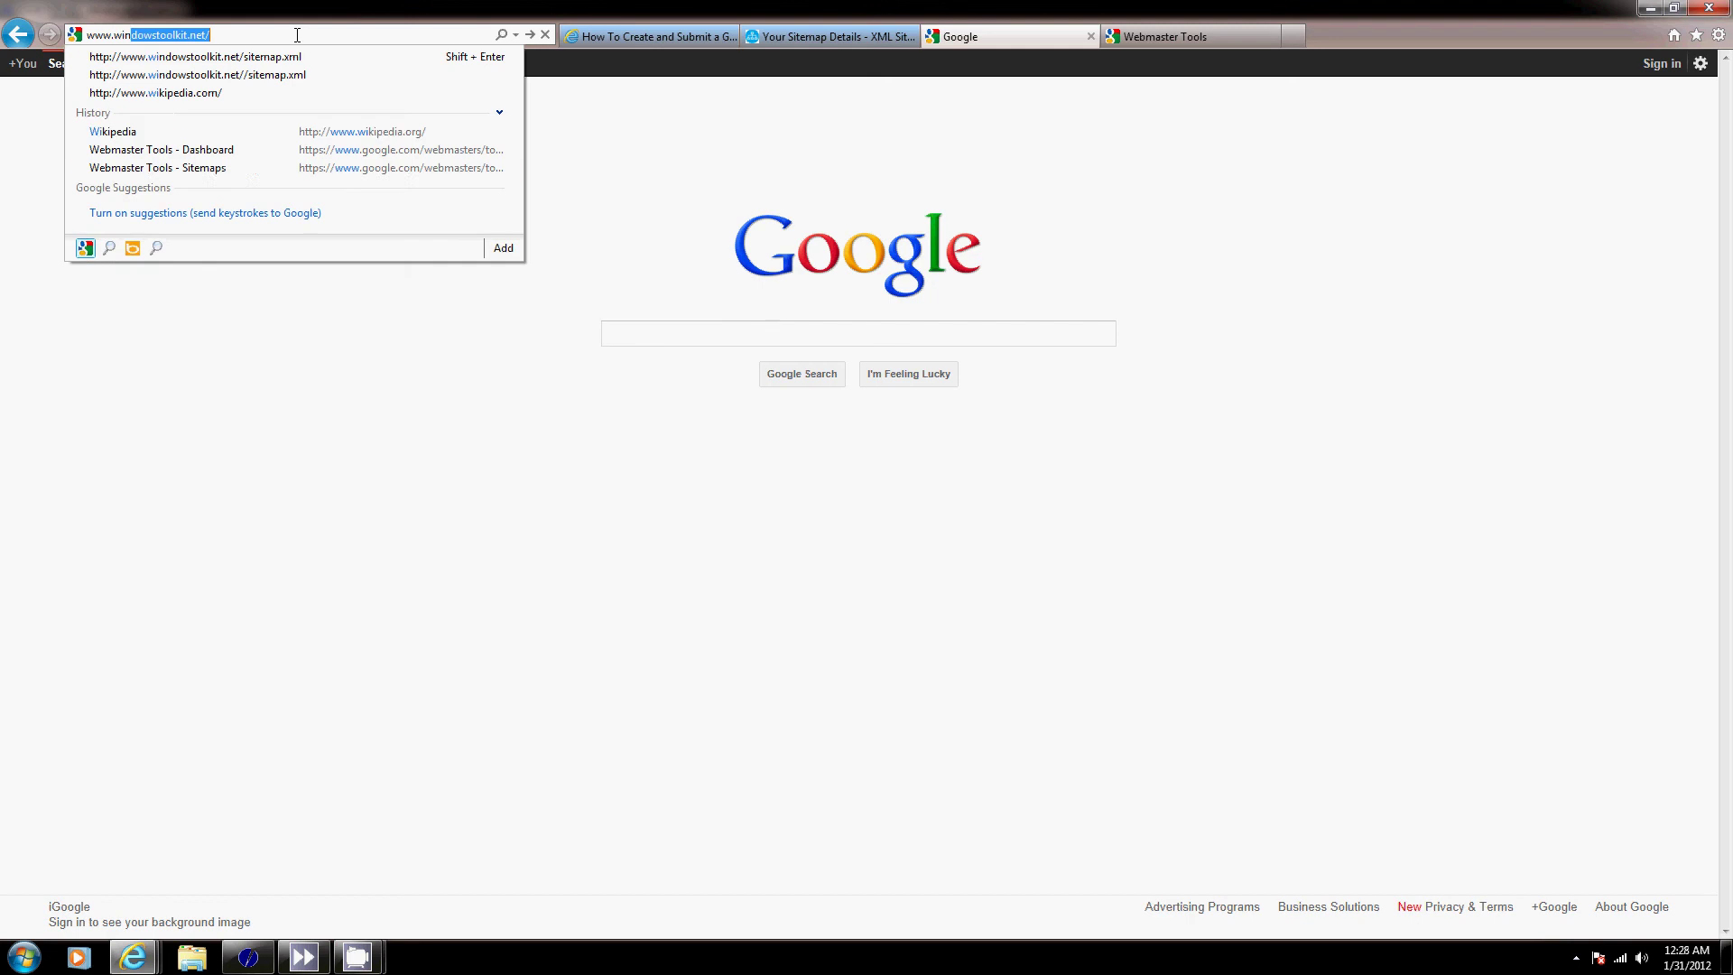
type("toolkit.net/")
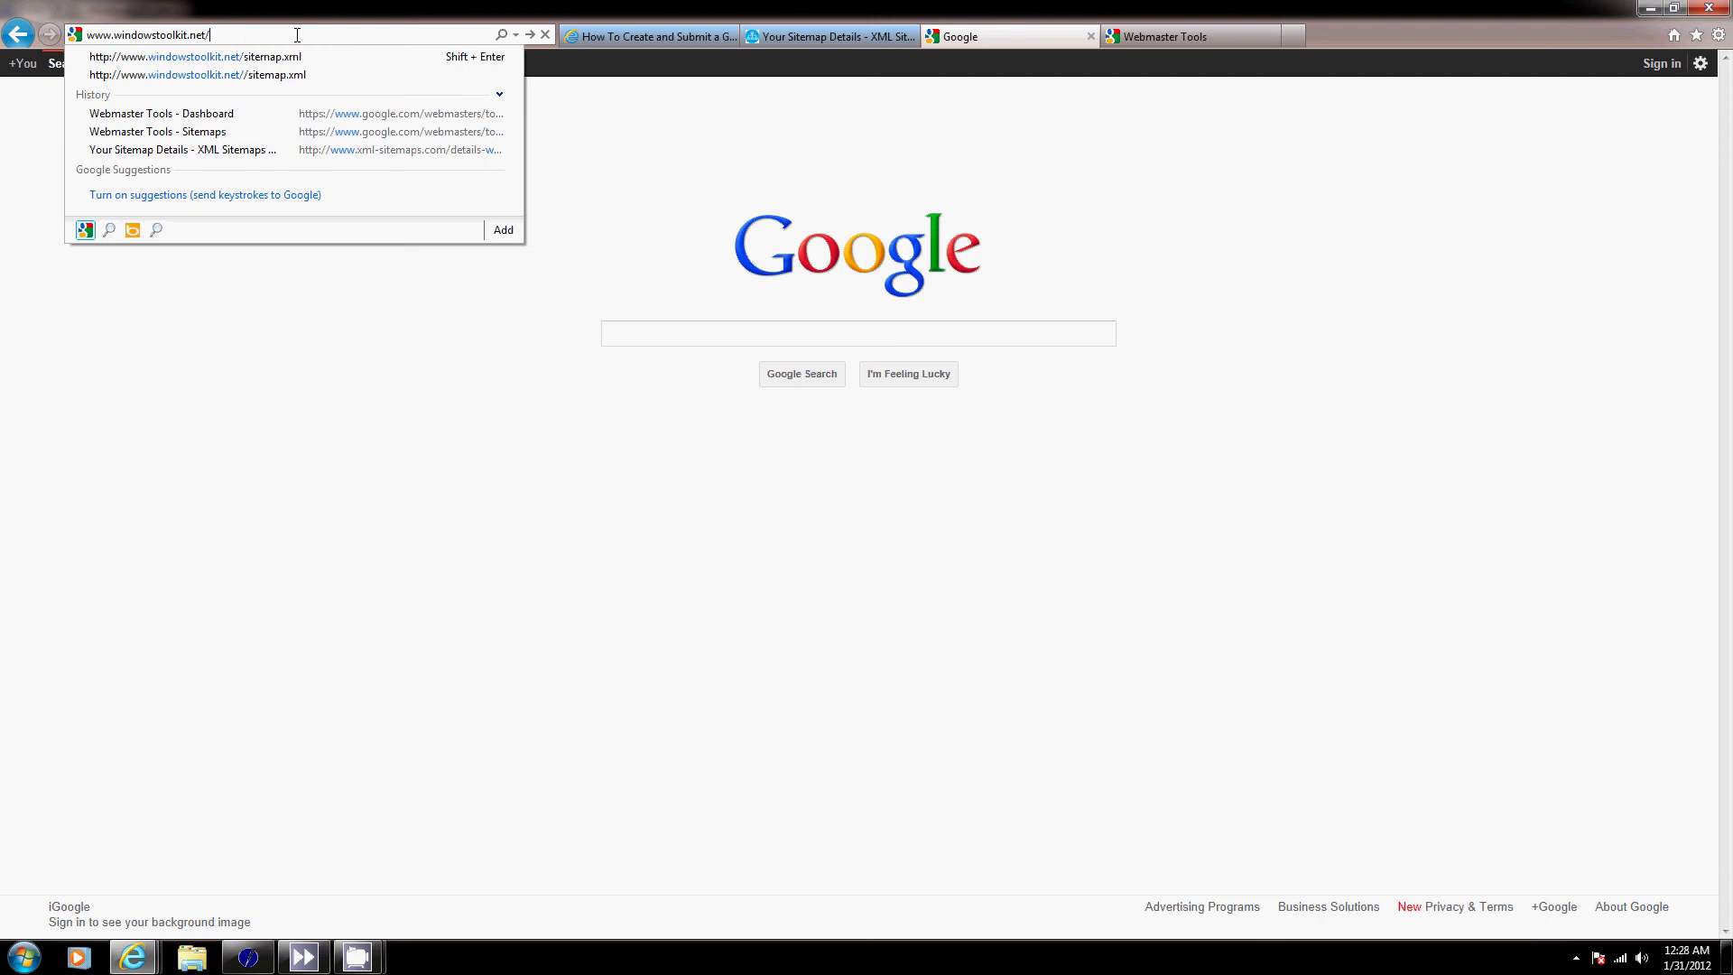
key("Down")
key("Return")
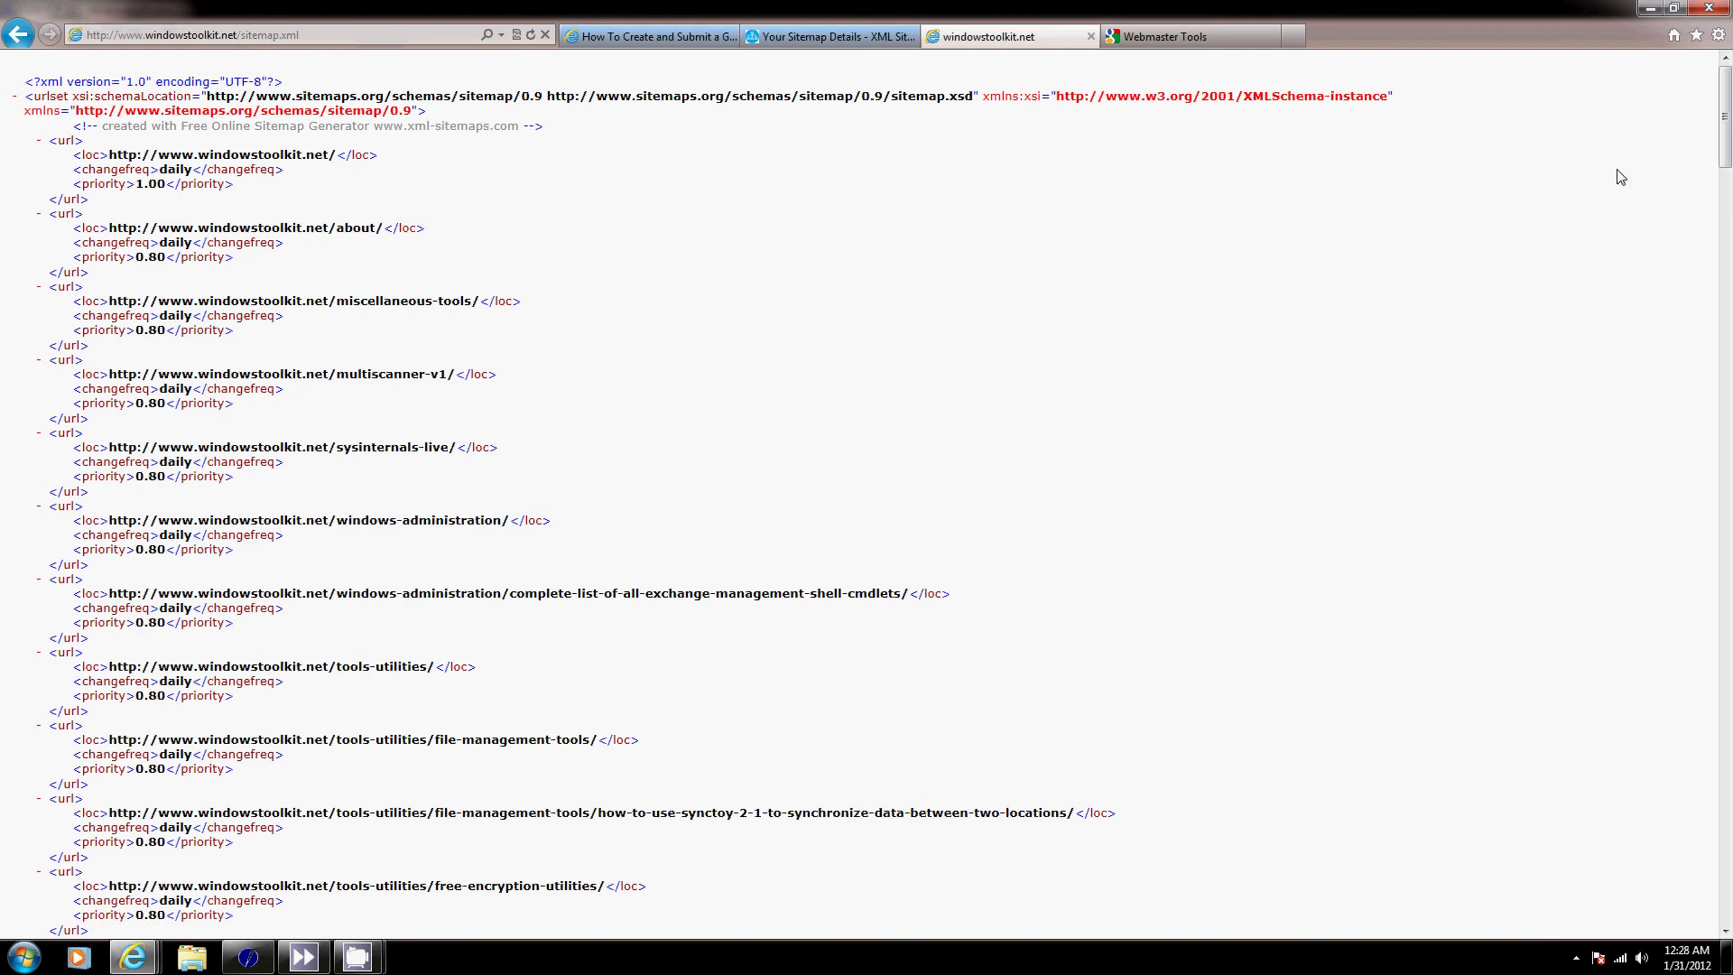
mouse_move(1725, 131)
left_mouse_down()
mouse_move(1727, 264)
mouse_move(1726, 126)
left_mouse_up()
key("ctrl+Tab")
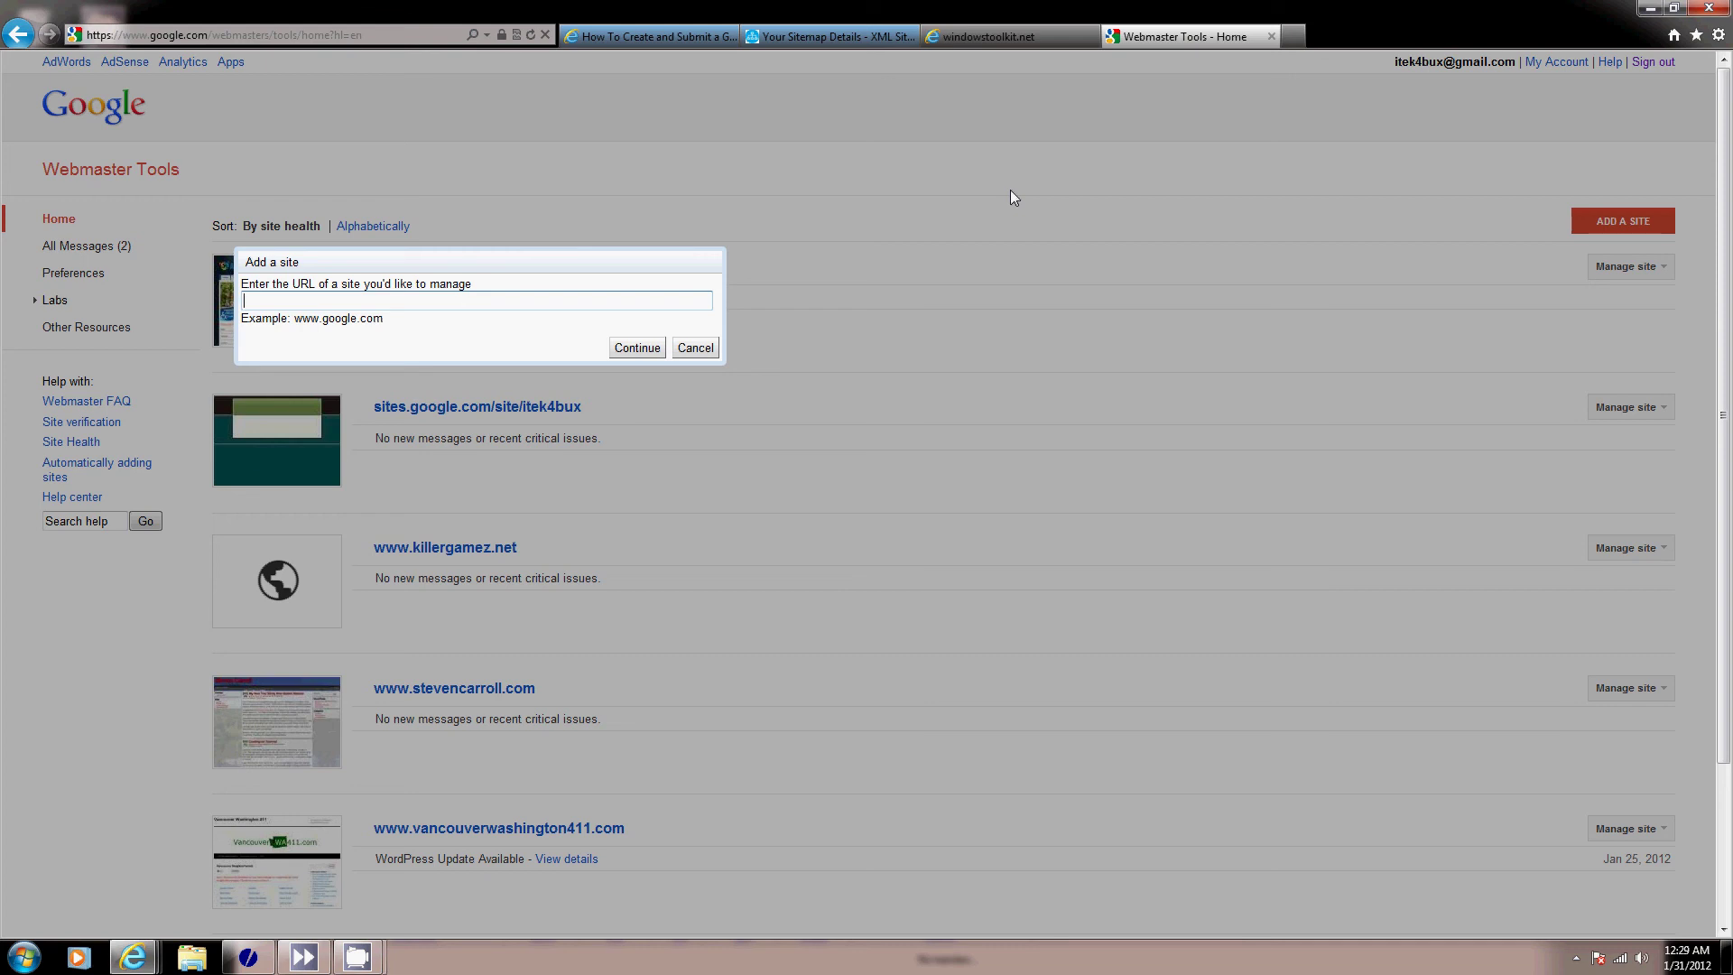
type("www.windowstoolkit.net")
left_click(635, 349)
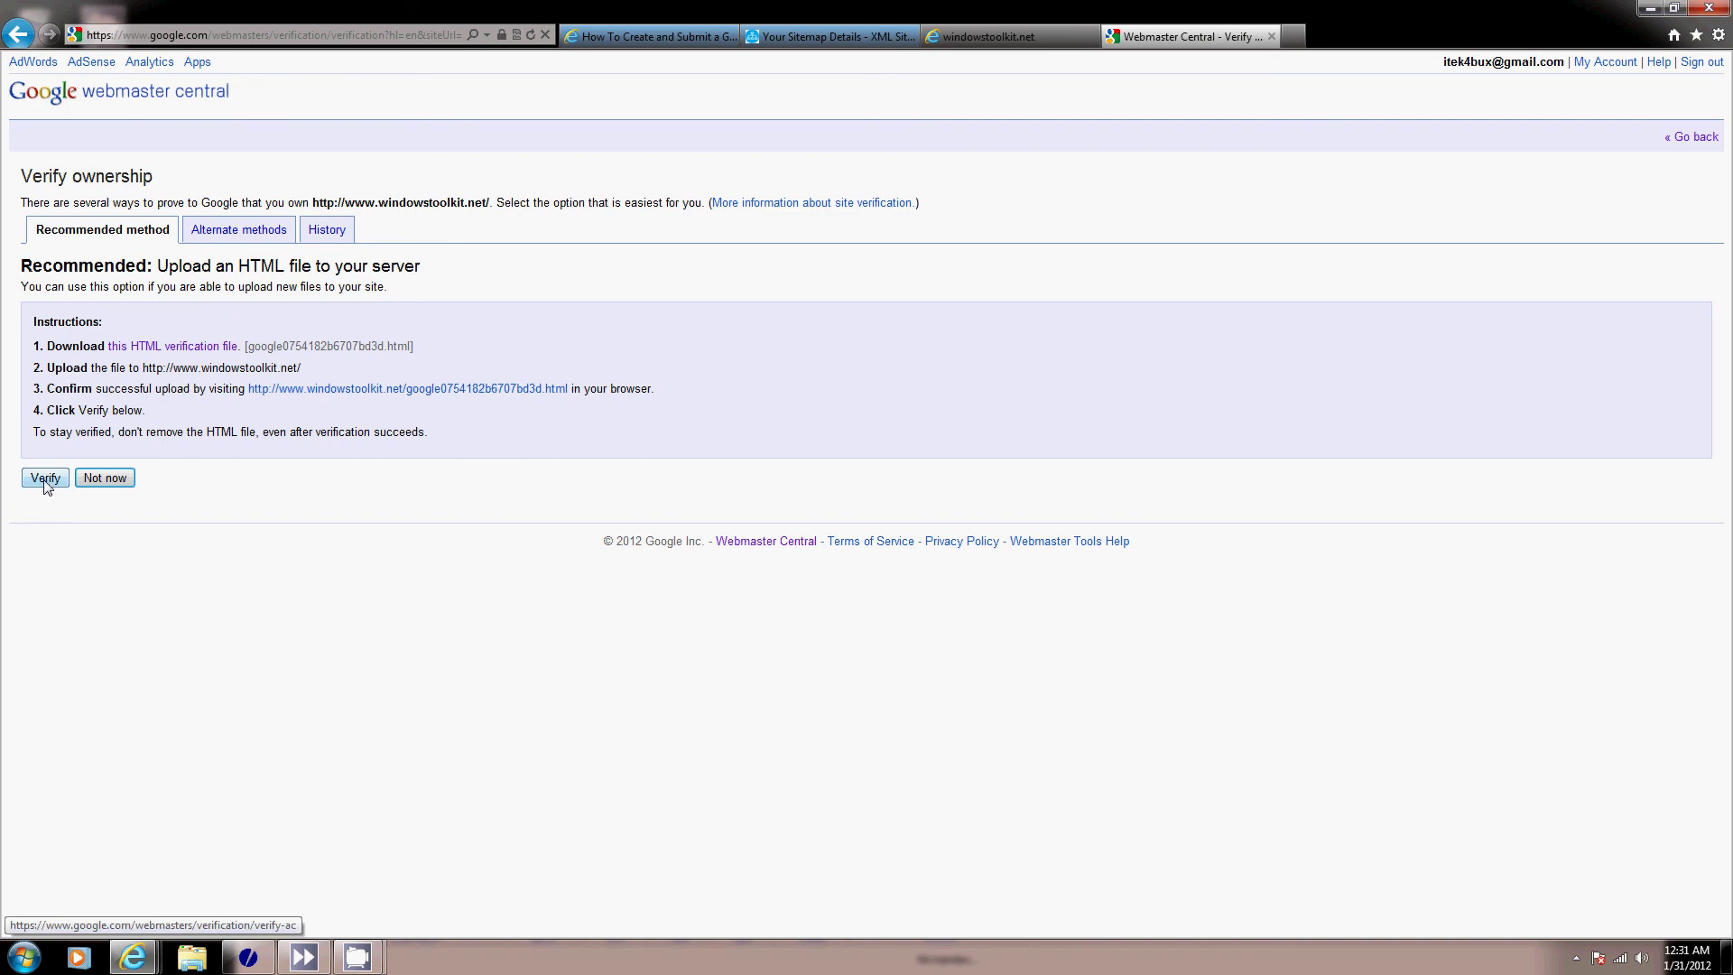
left_click(45, 478)
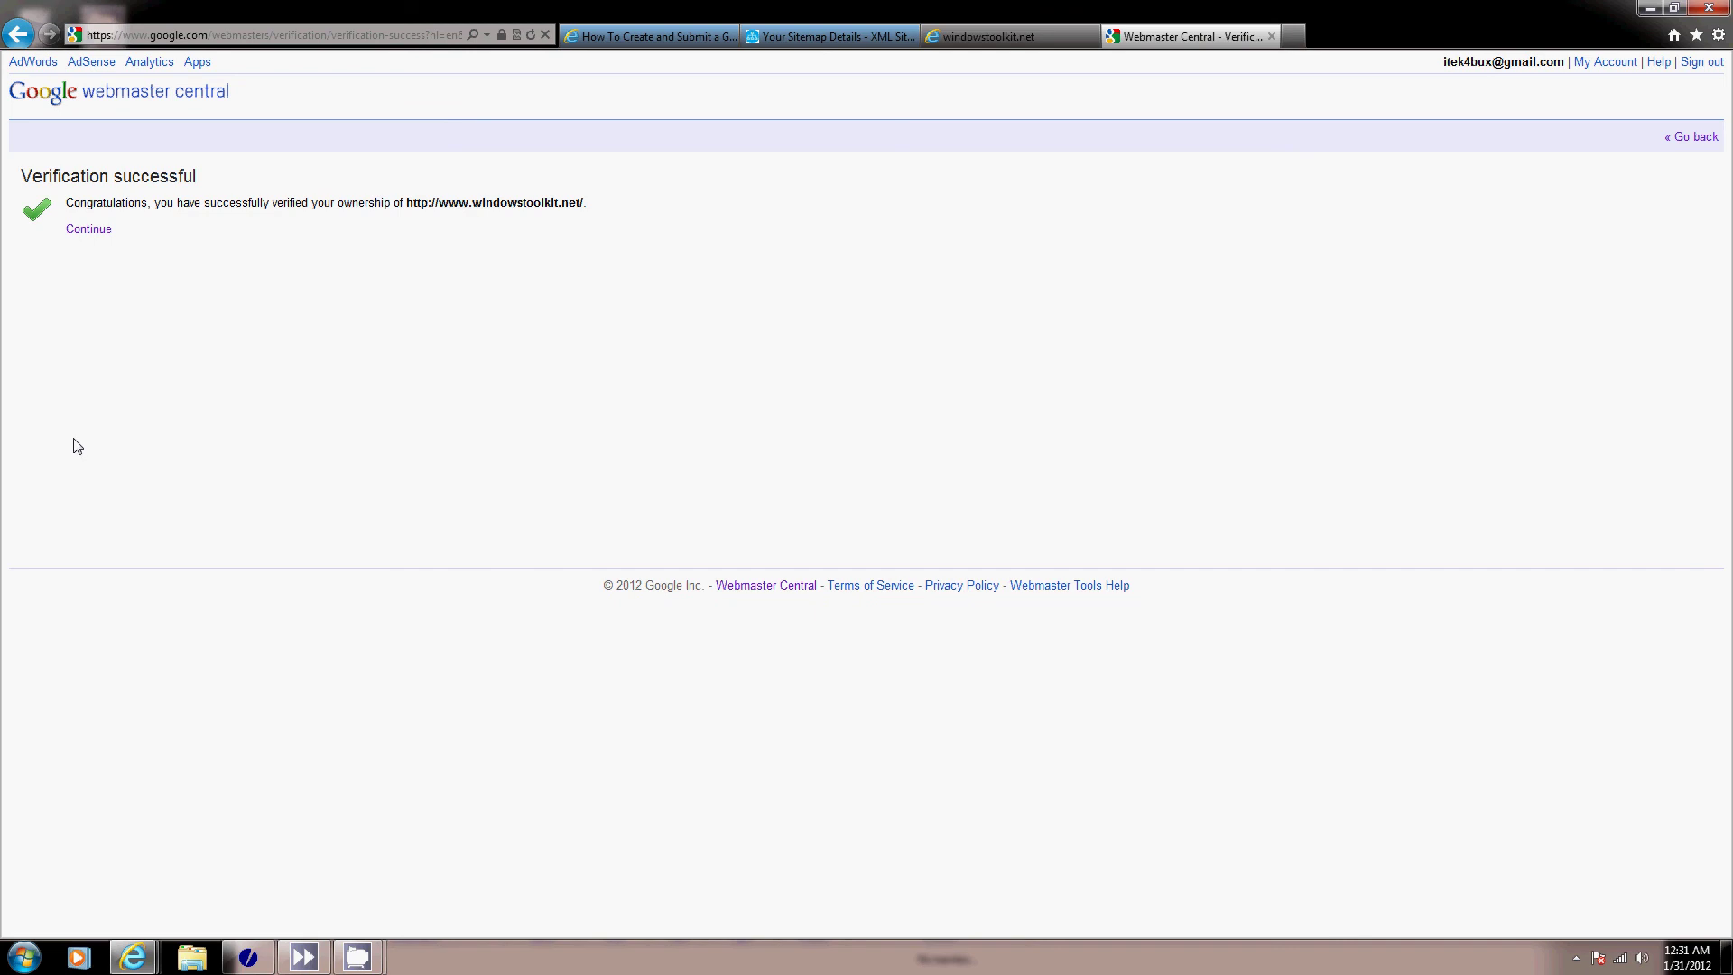
left_click(87, 231)
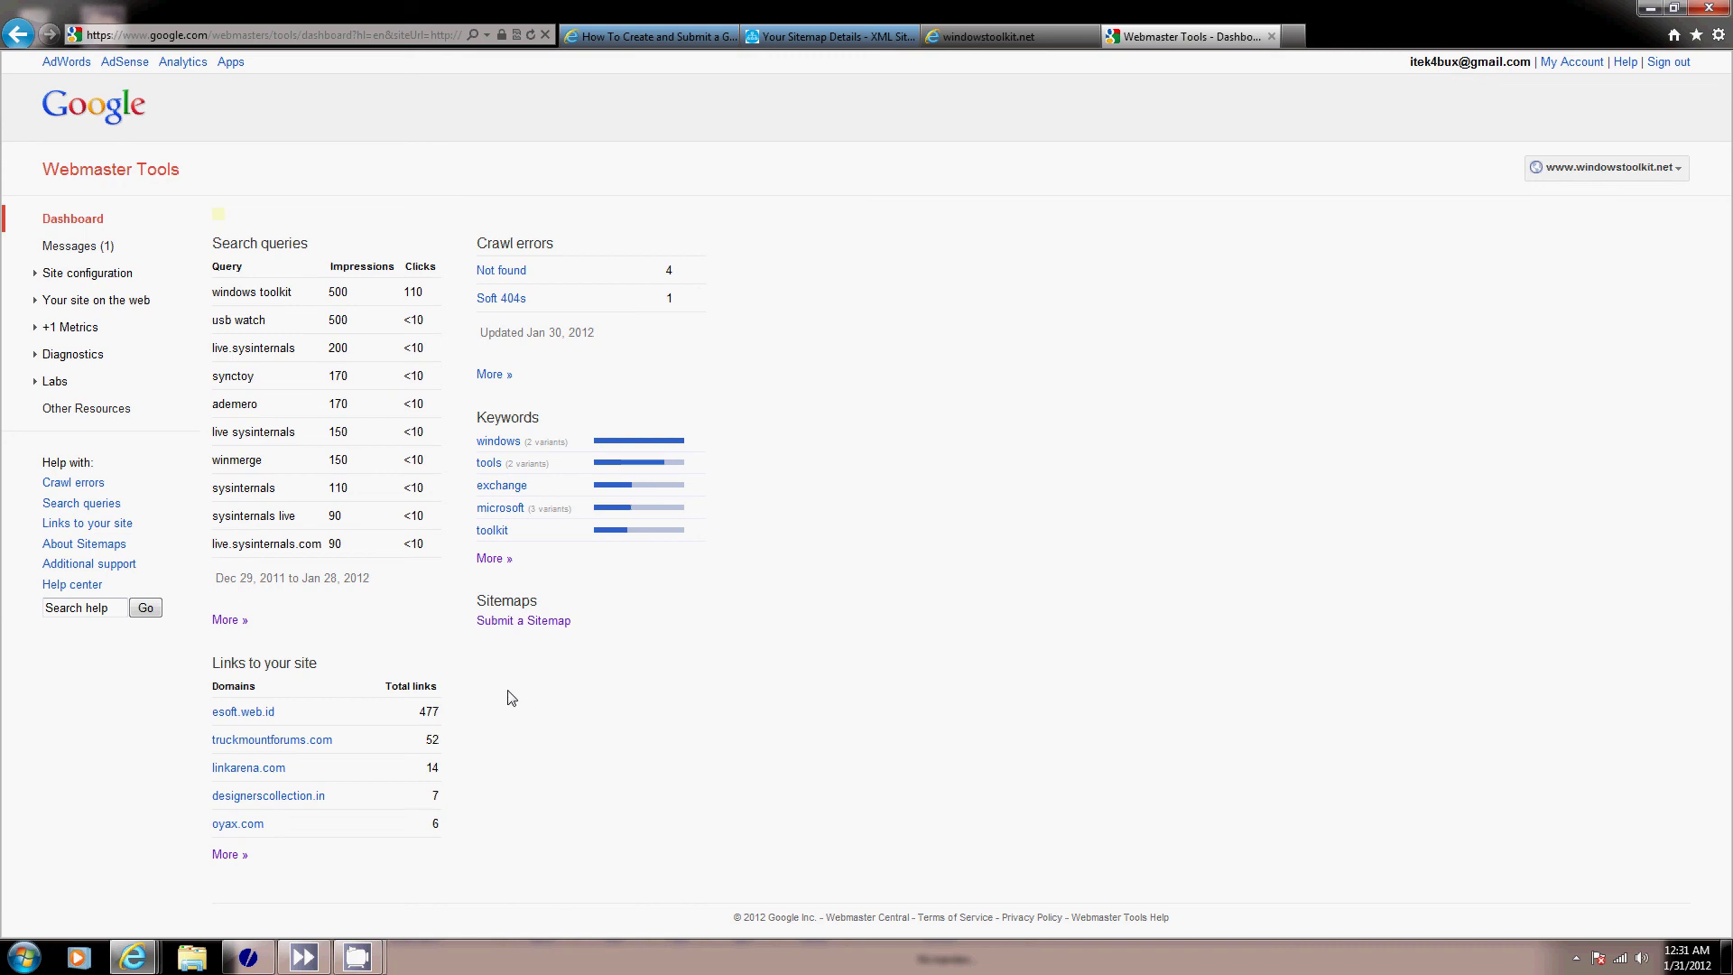
Step: Test sitemap.xml for windowstoolkit.net in the site's Sitemaps section, view the test result and close the test
left_click(545, 621)
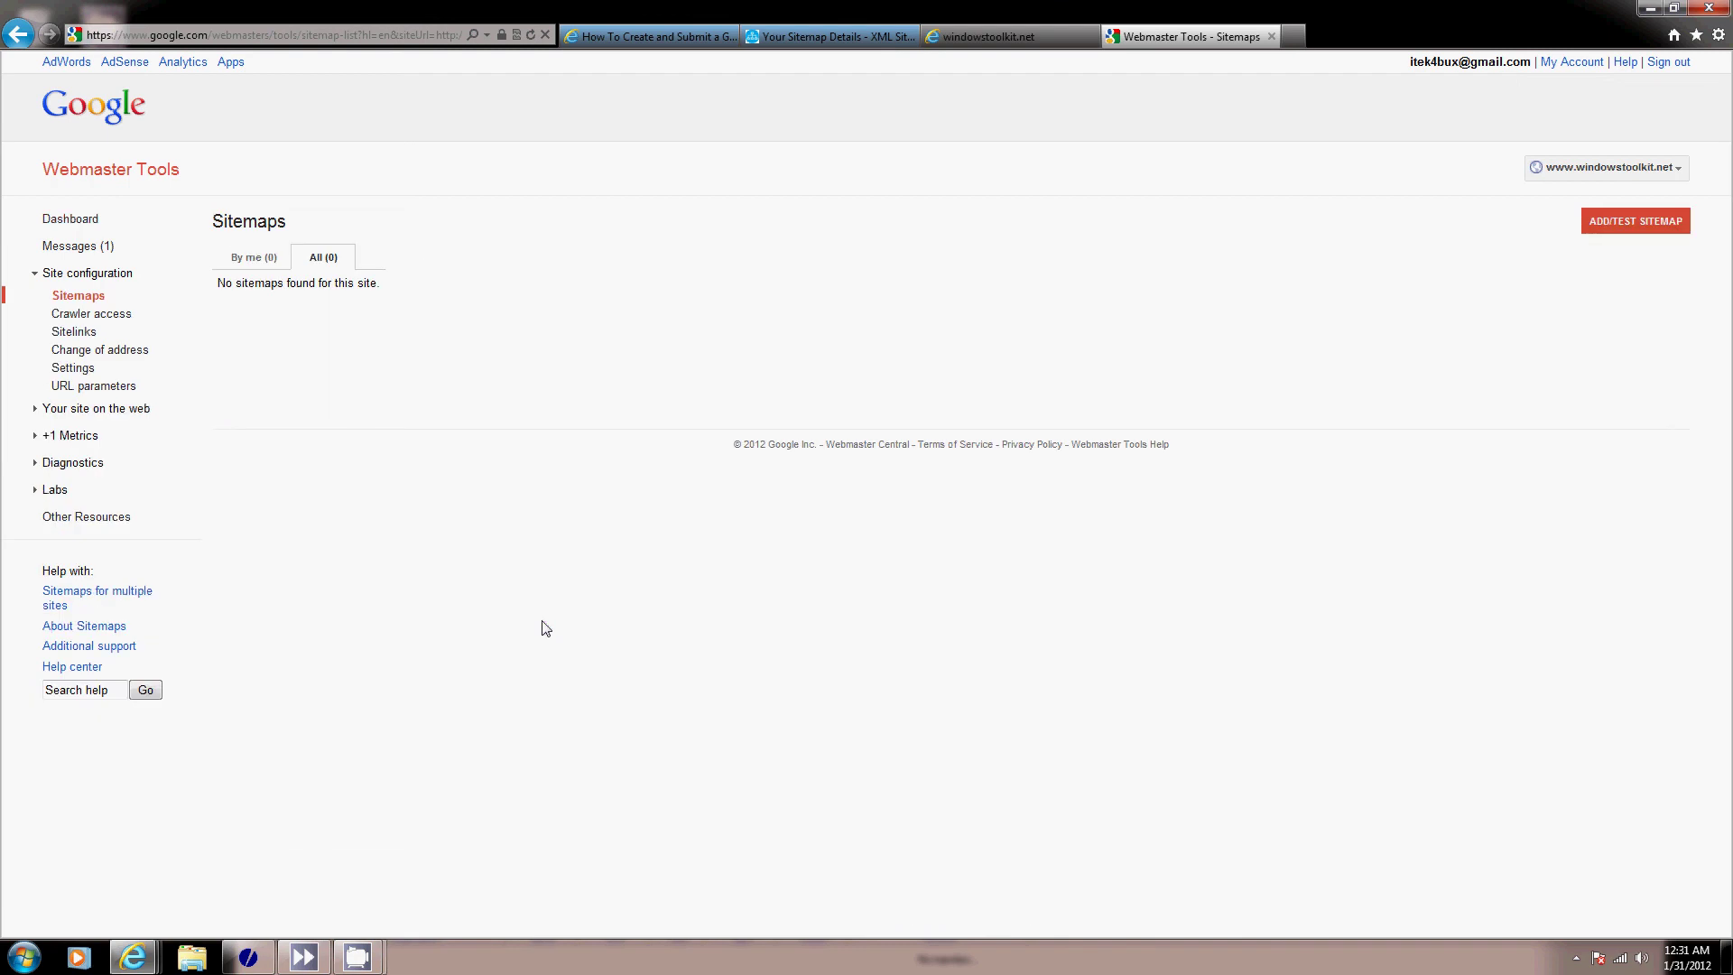
left_click(1656, 226)
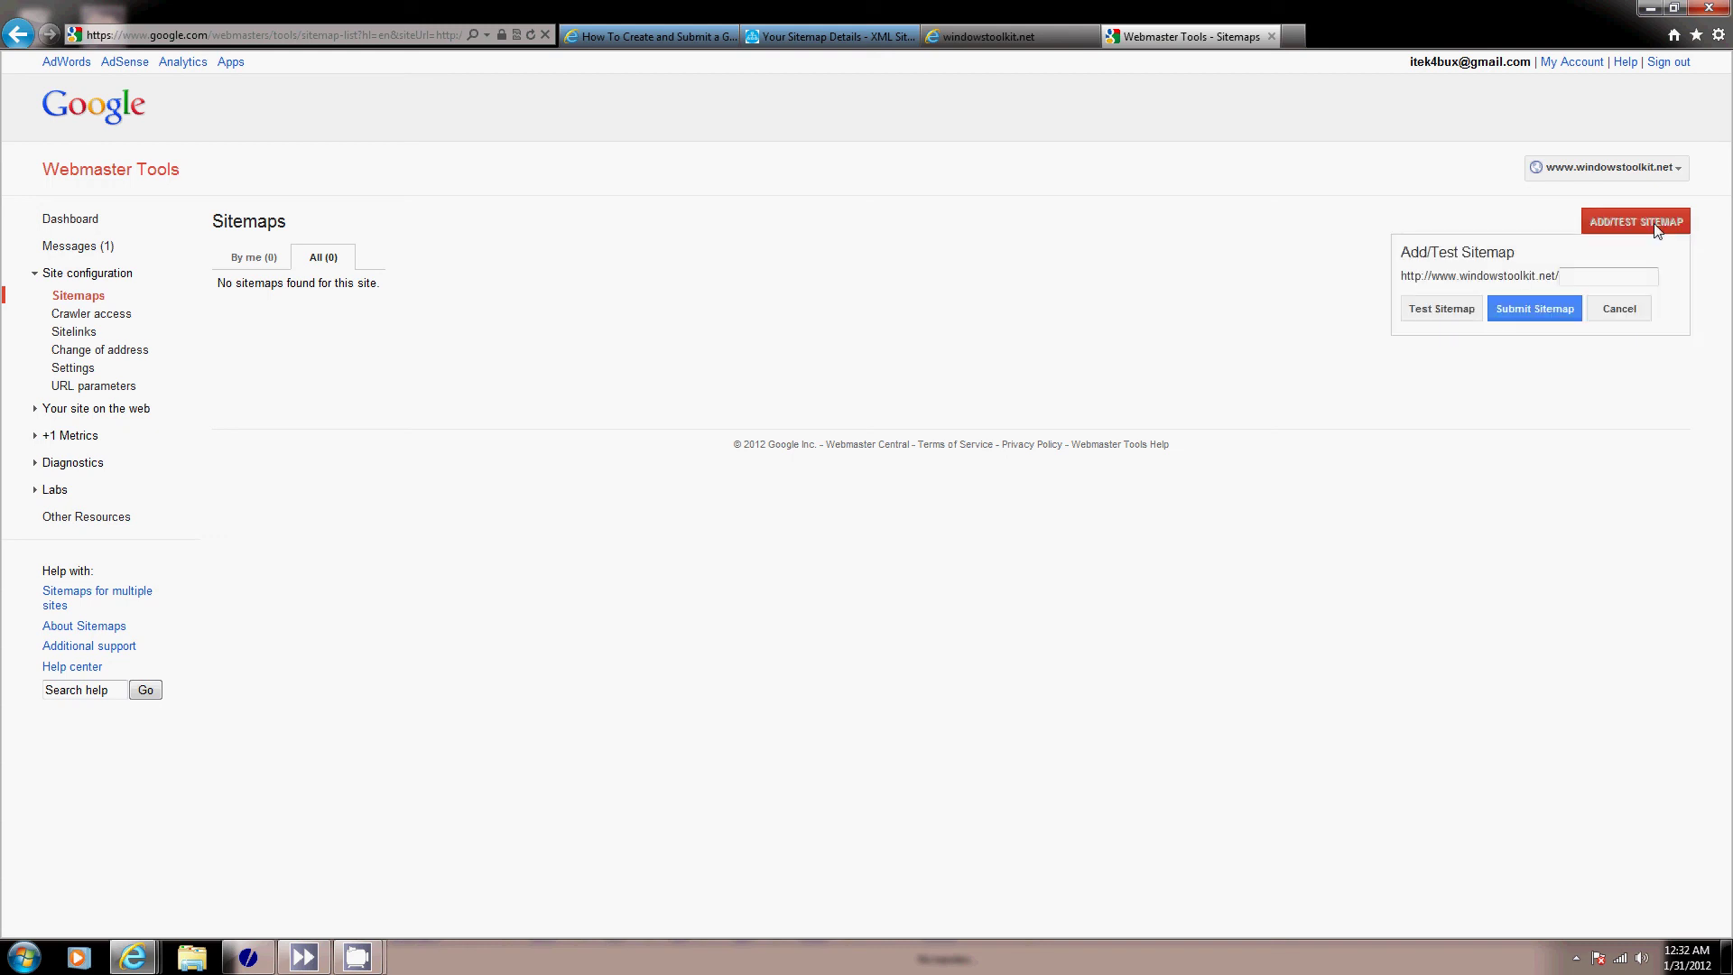
left_click(1586, 282)
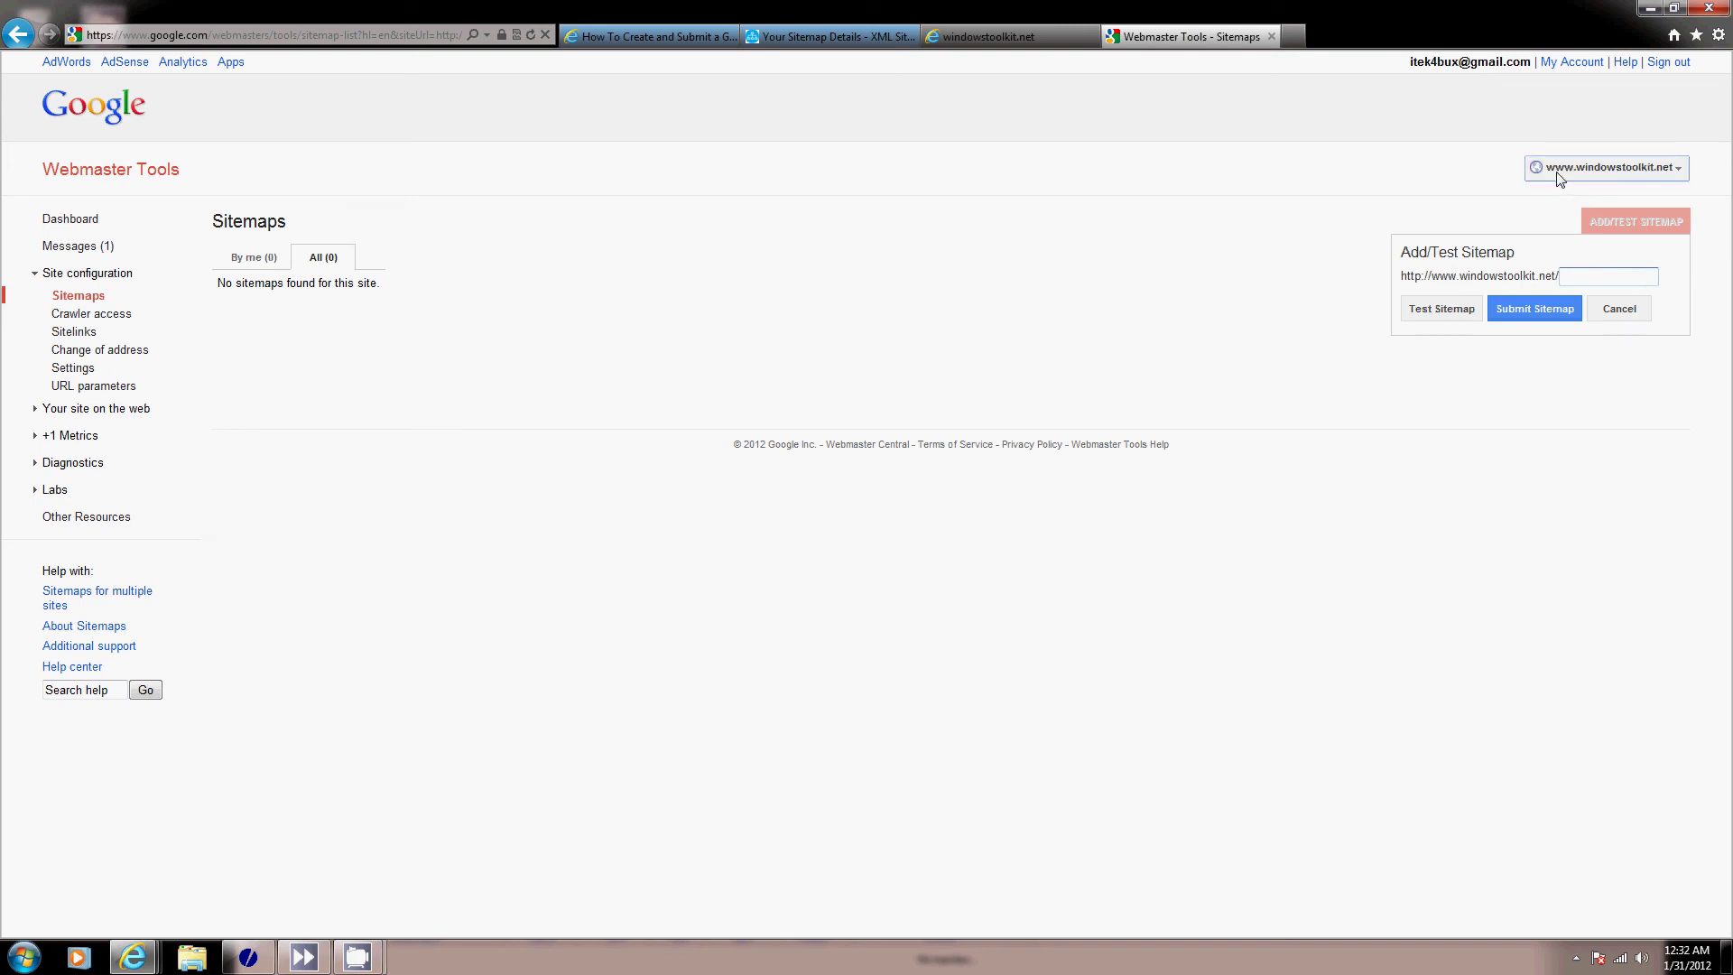
type("sitemap.xml")
left_click(1445, 310)
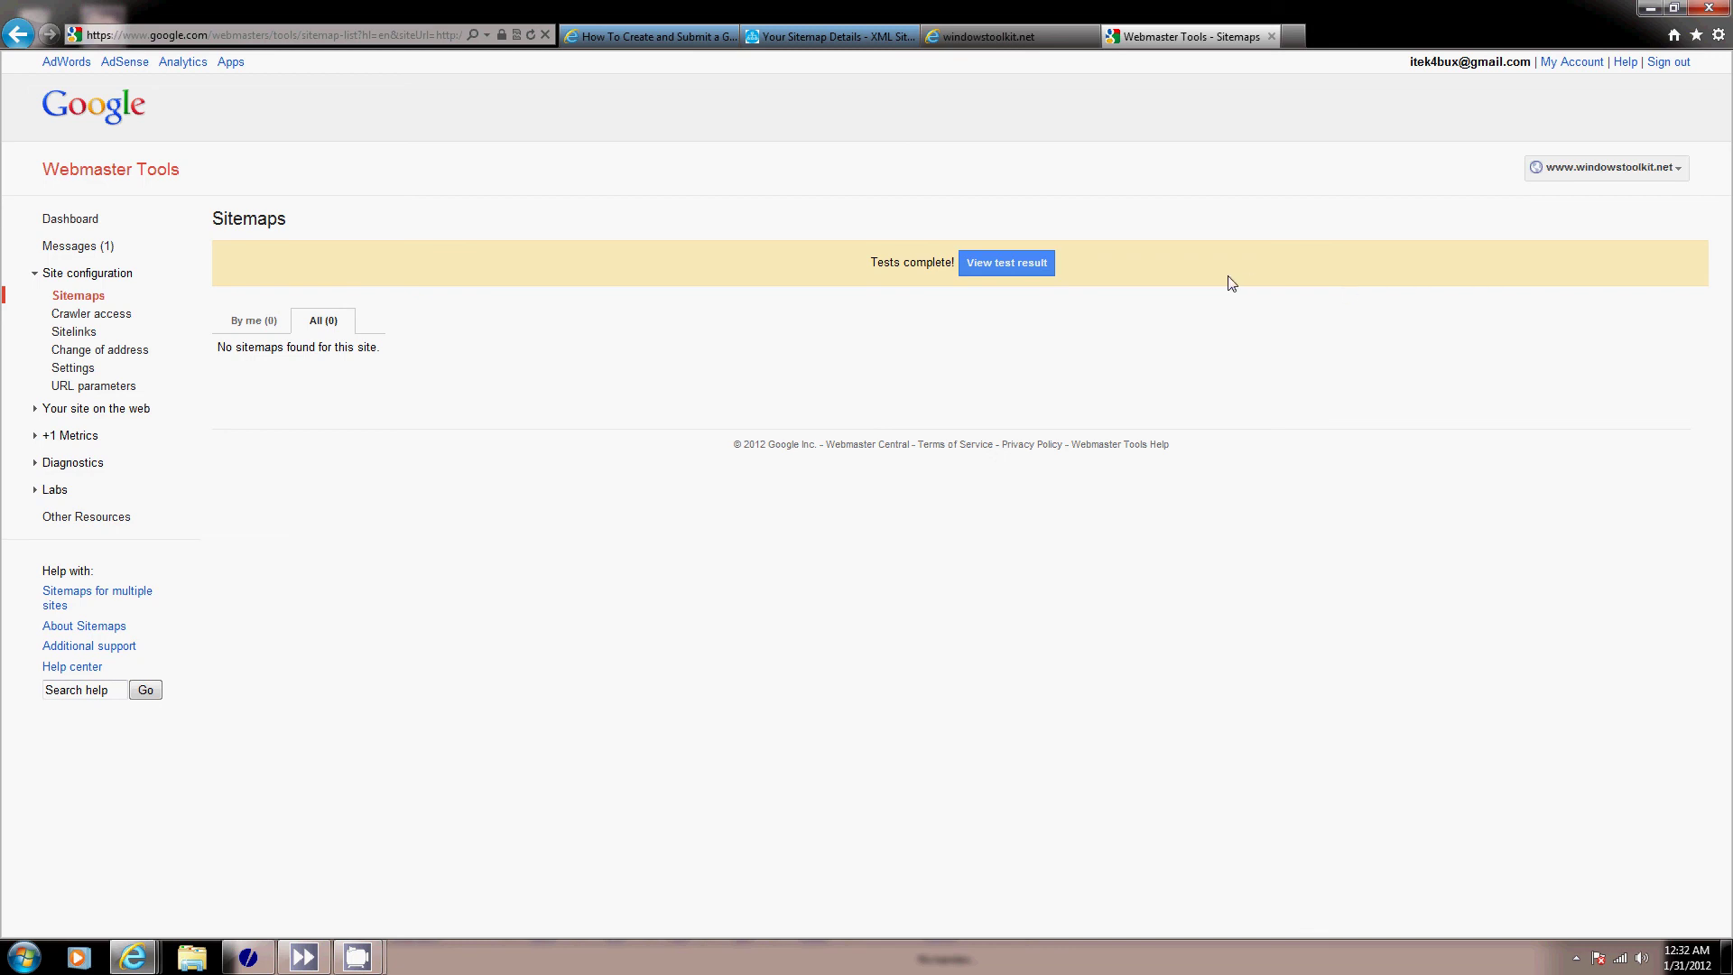
left_click(1022, 269)
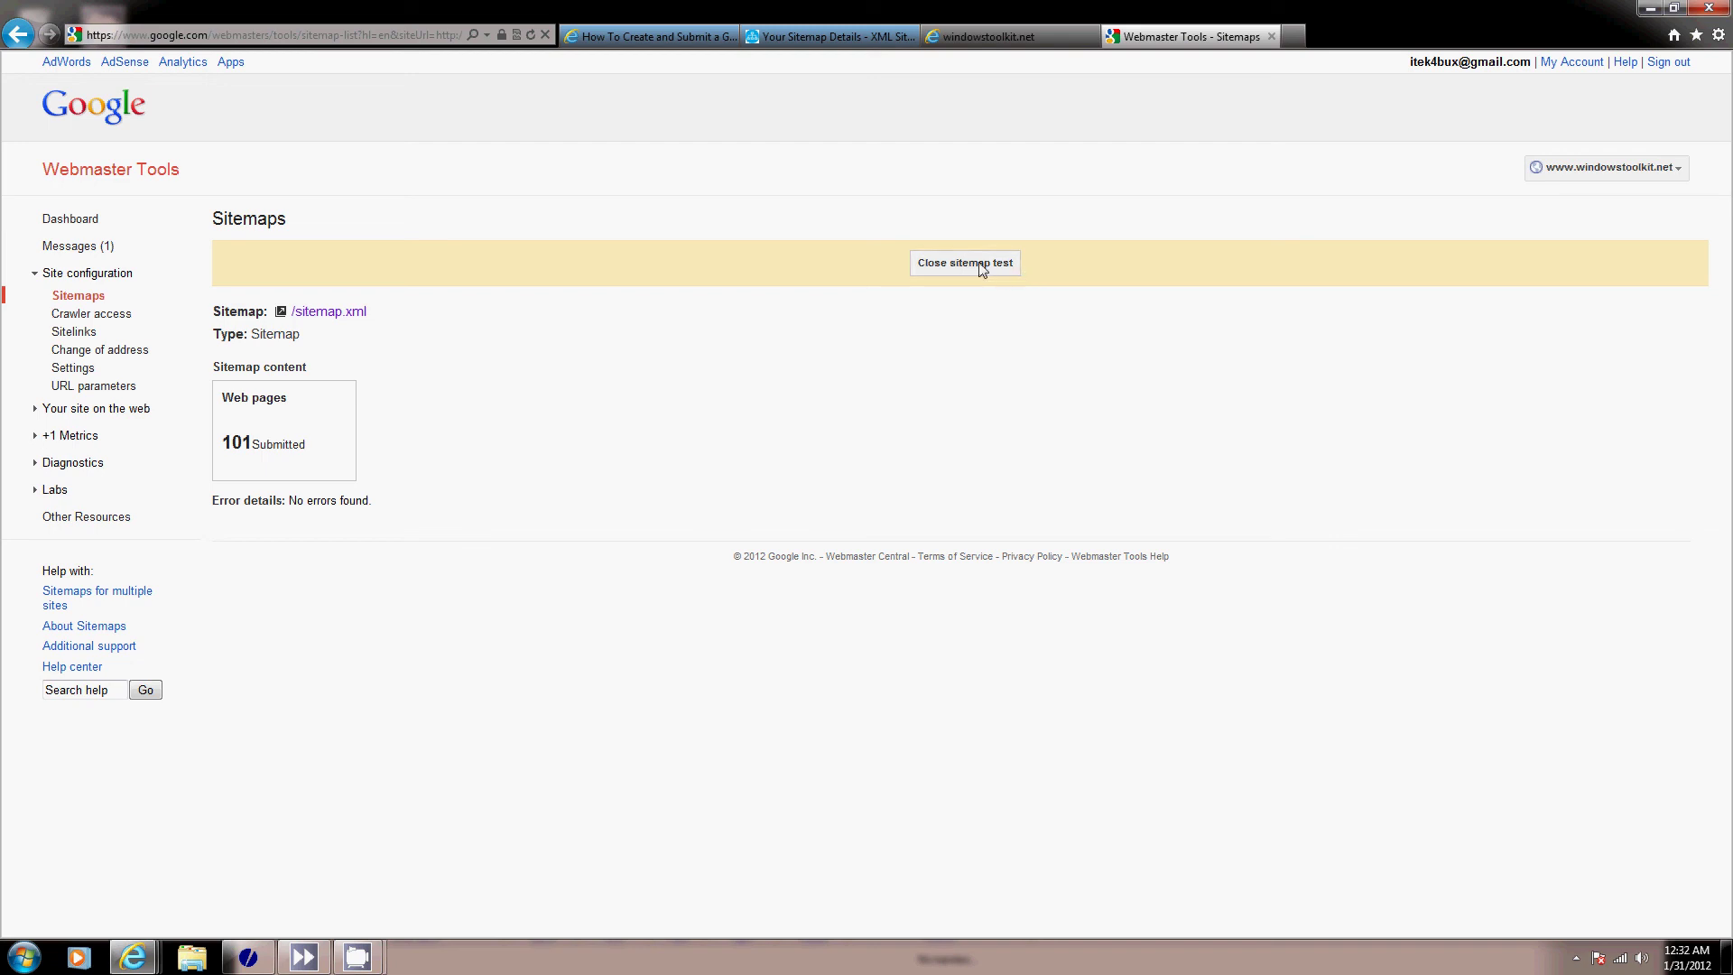
left_click(982, 267)
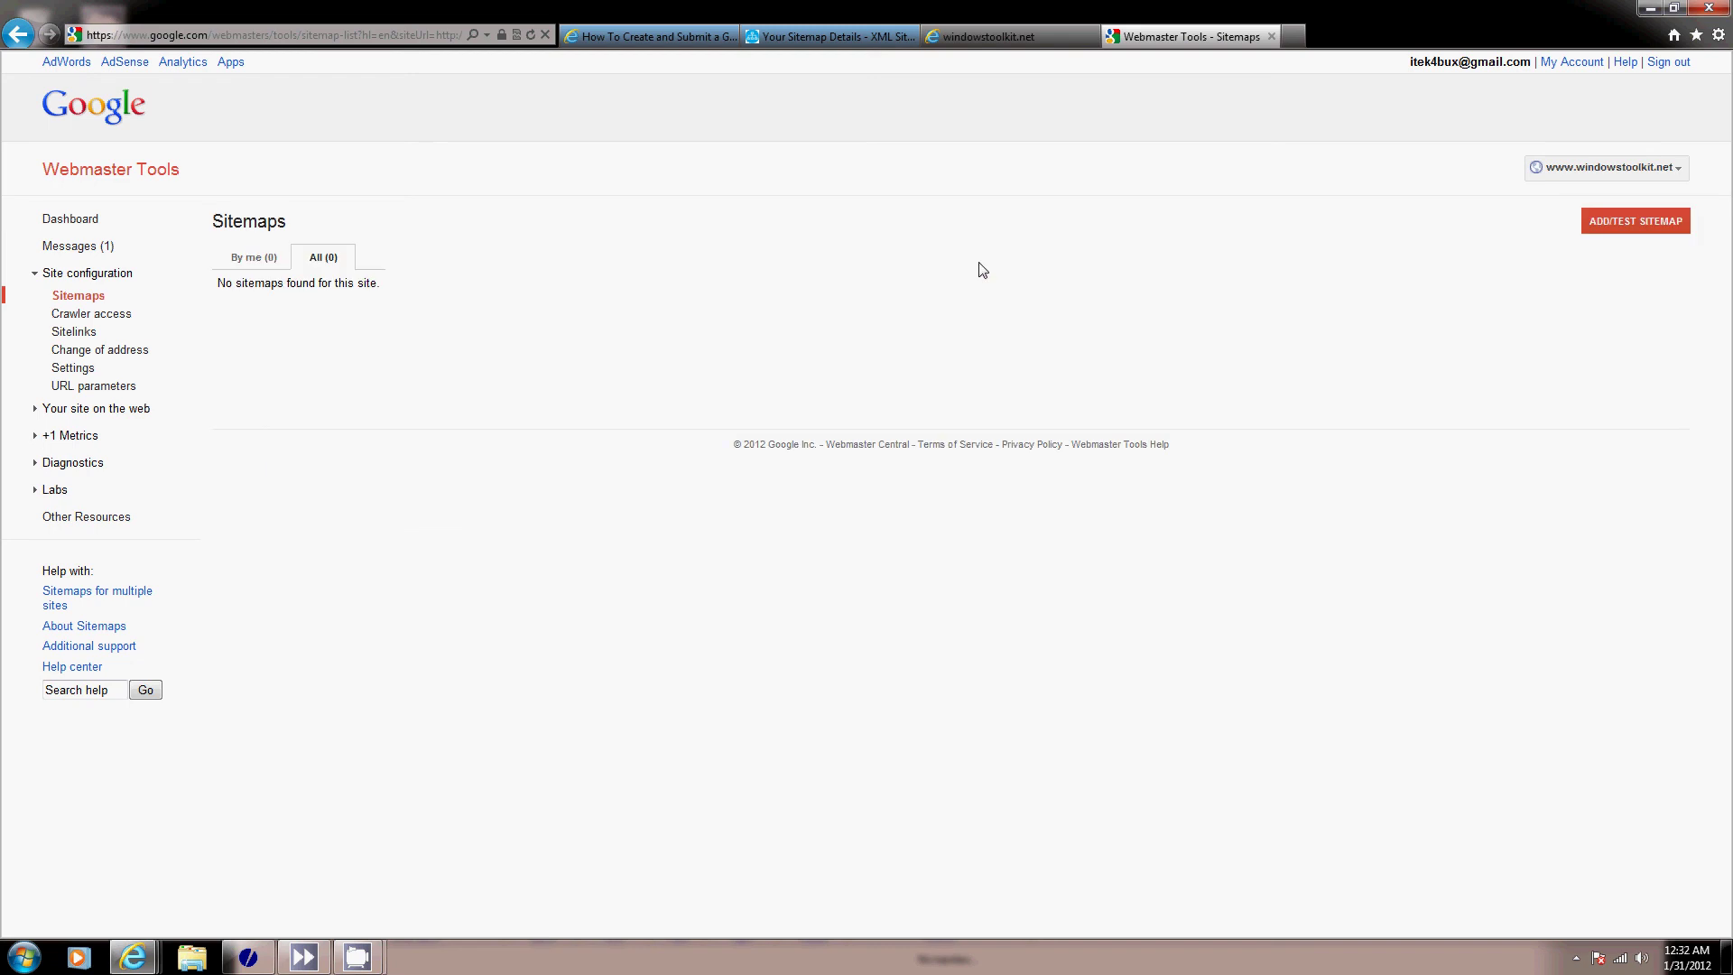
left_click(1650, 227)
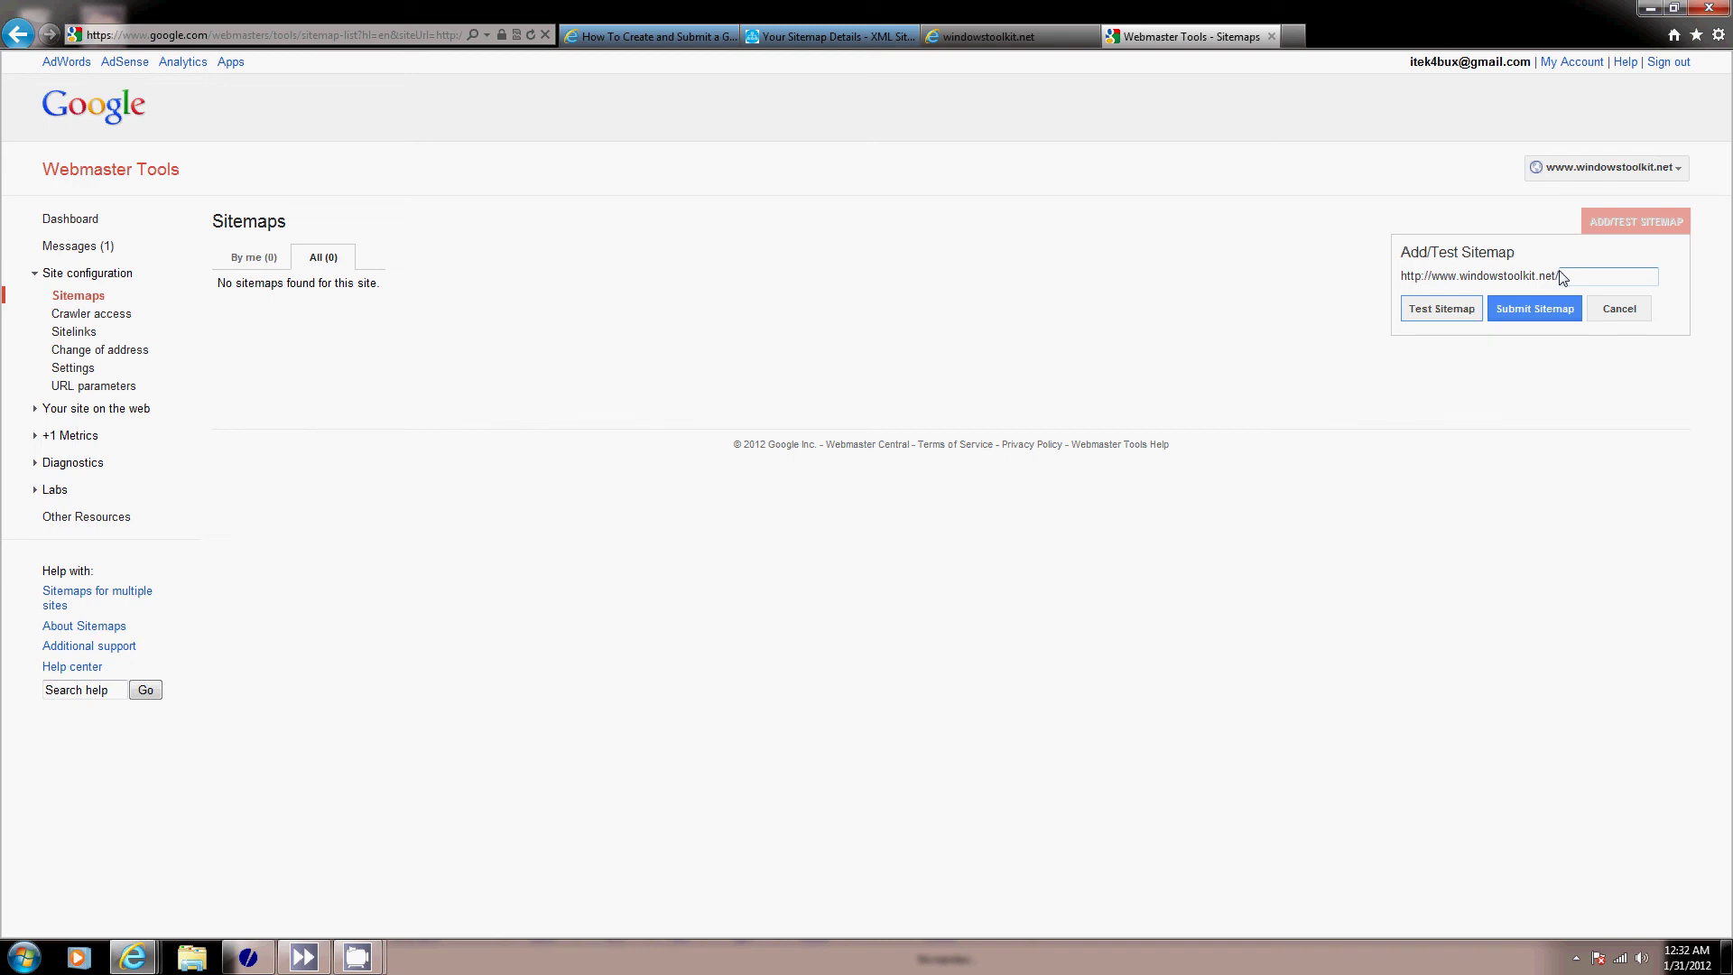
type("sitemap.xml")
left_click(1544, 311)
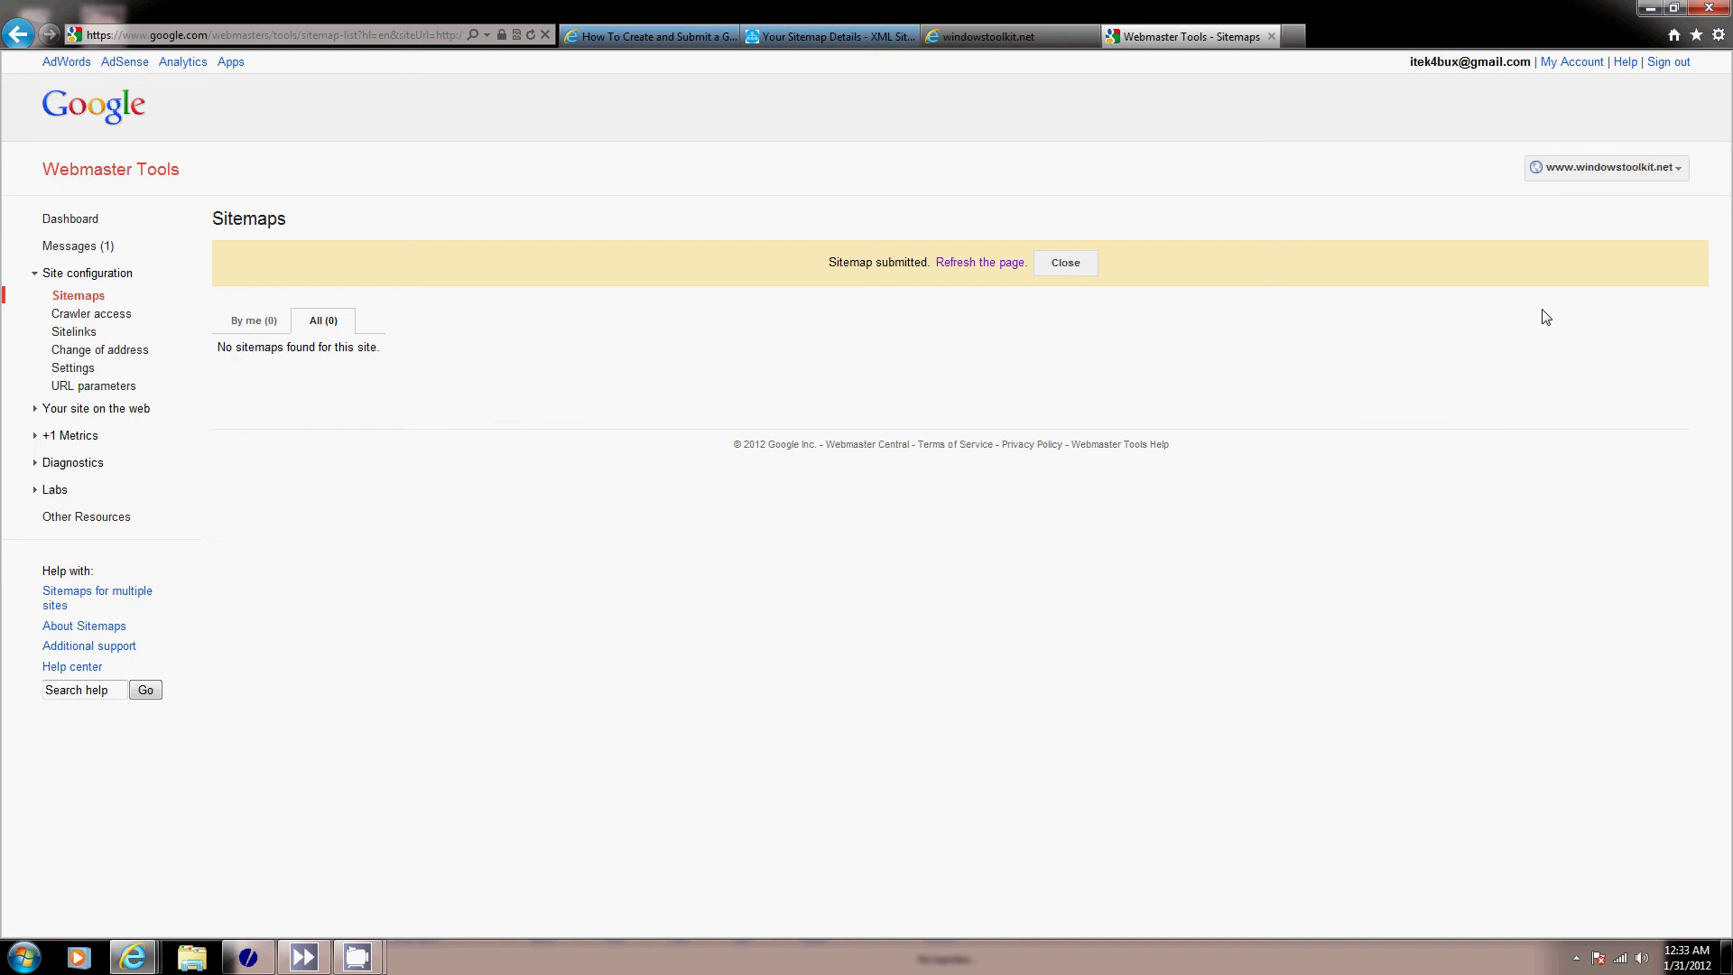
key("ctrl+t")
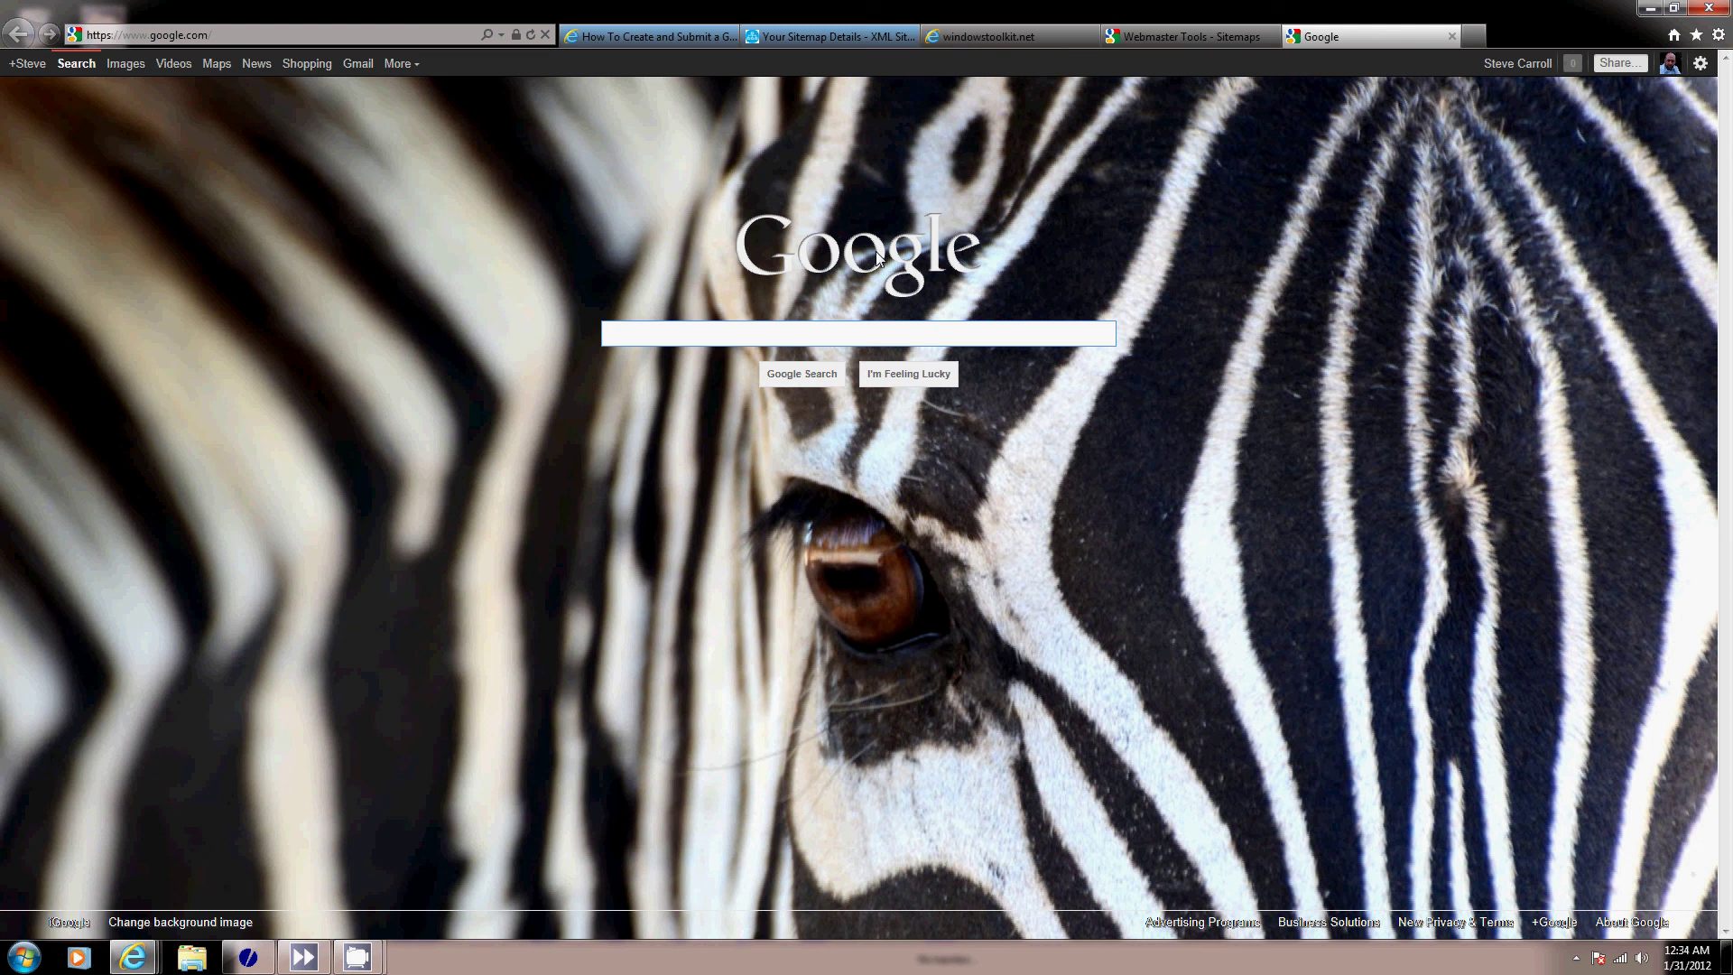
type("site:")
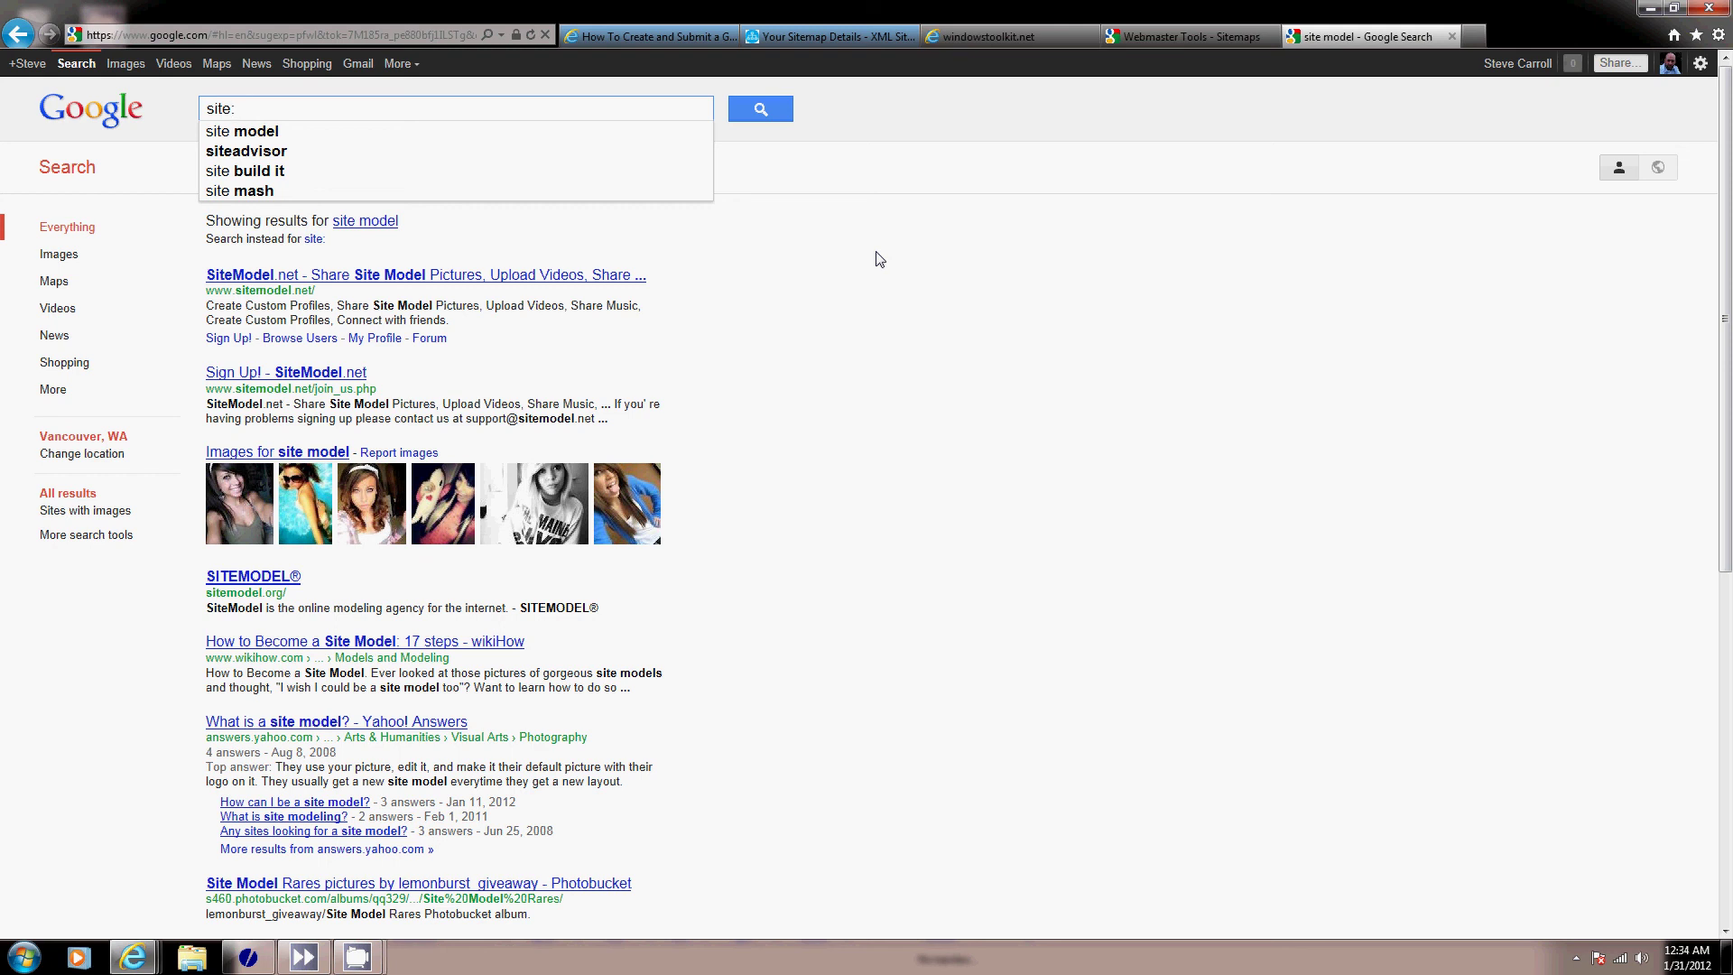
type("www.windowstoolkit.net")
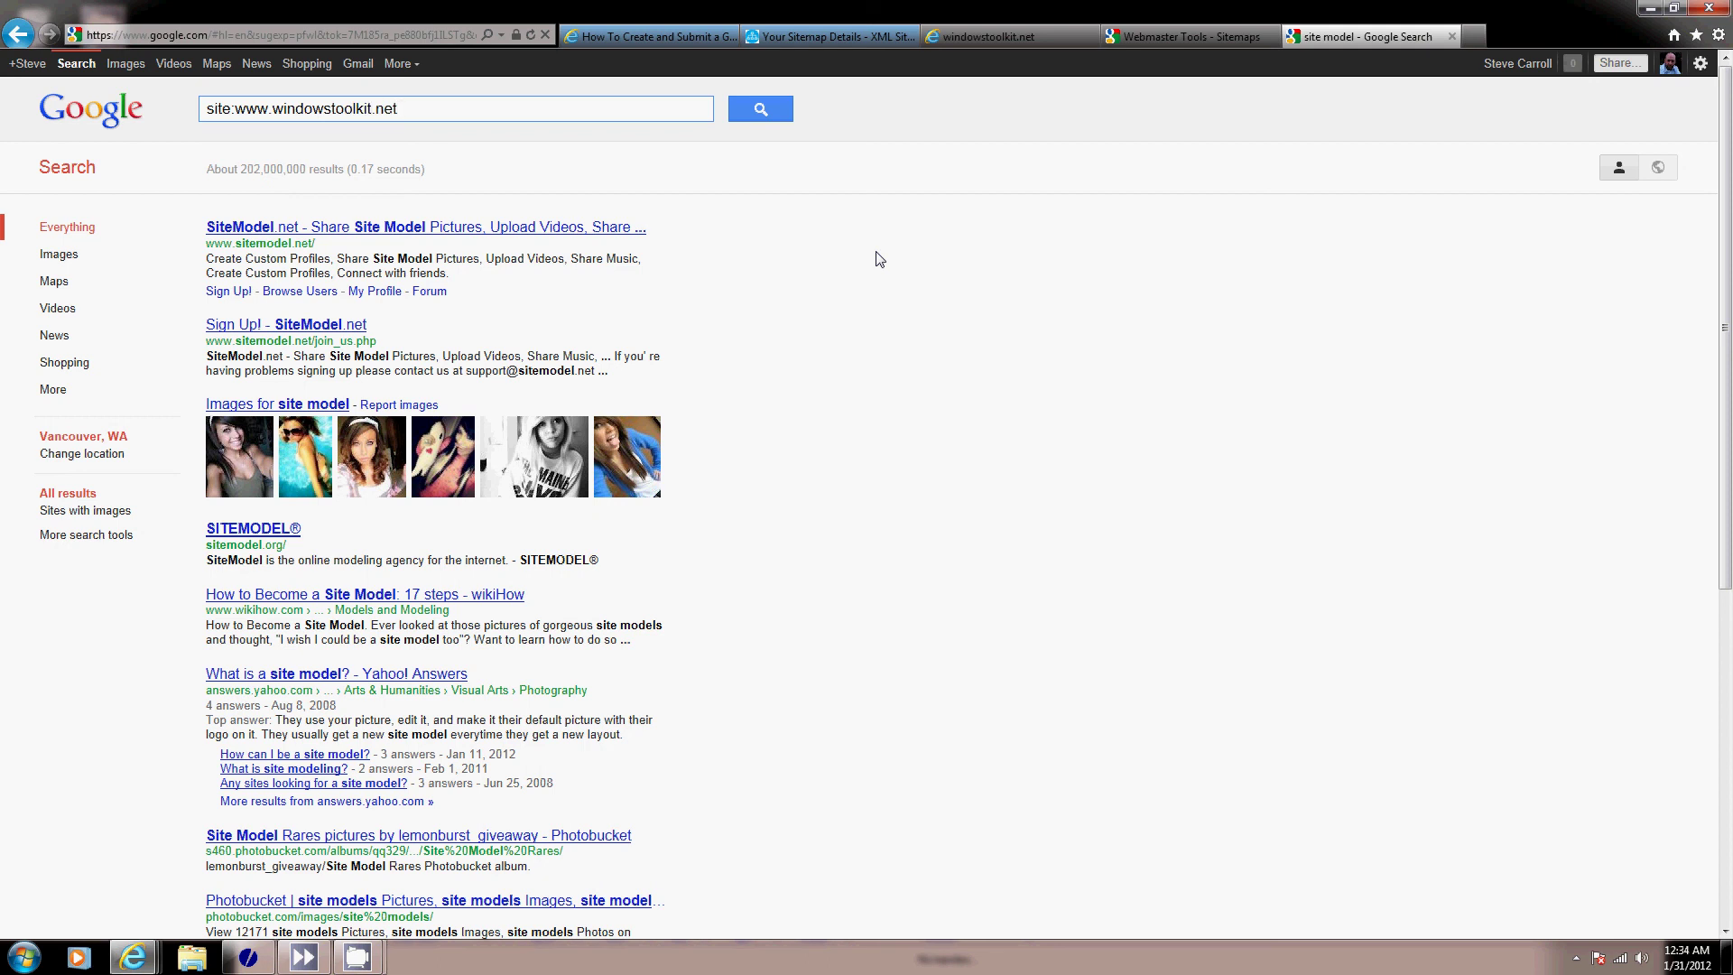
key("Return")
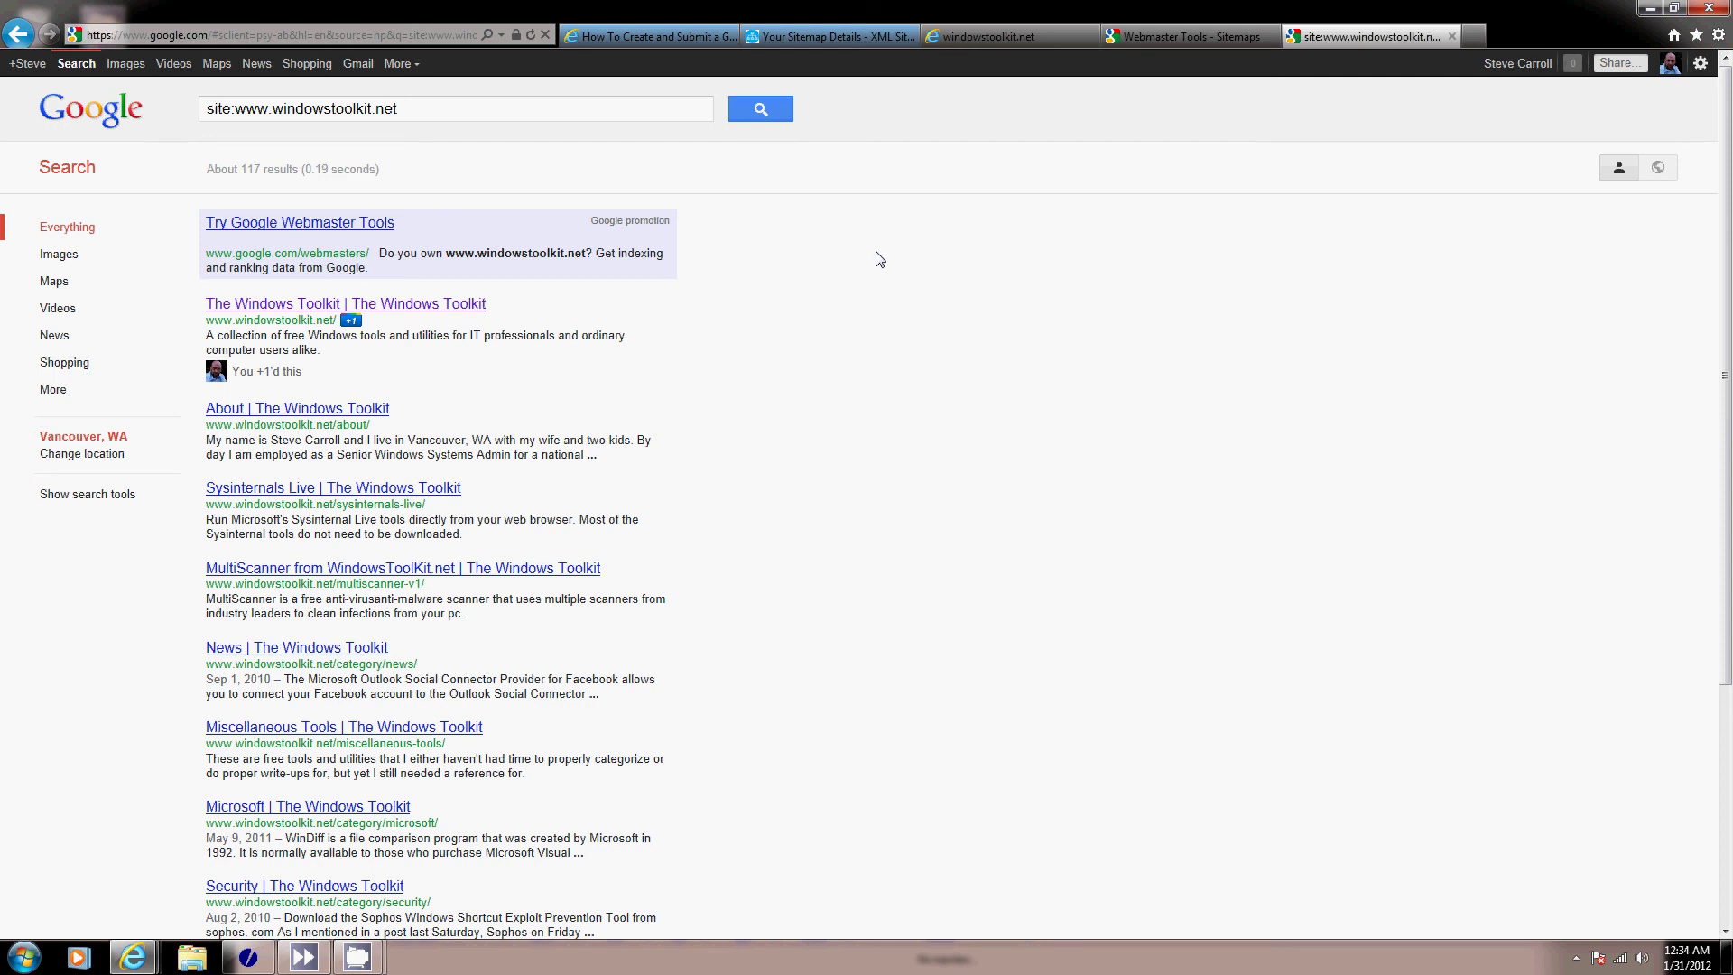
left_click(642, 38)
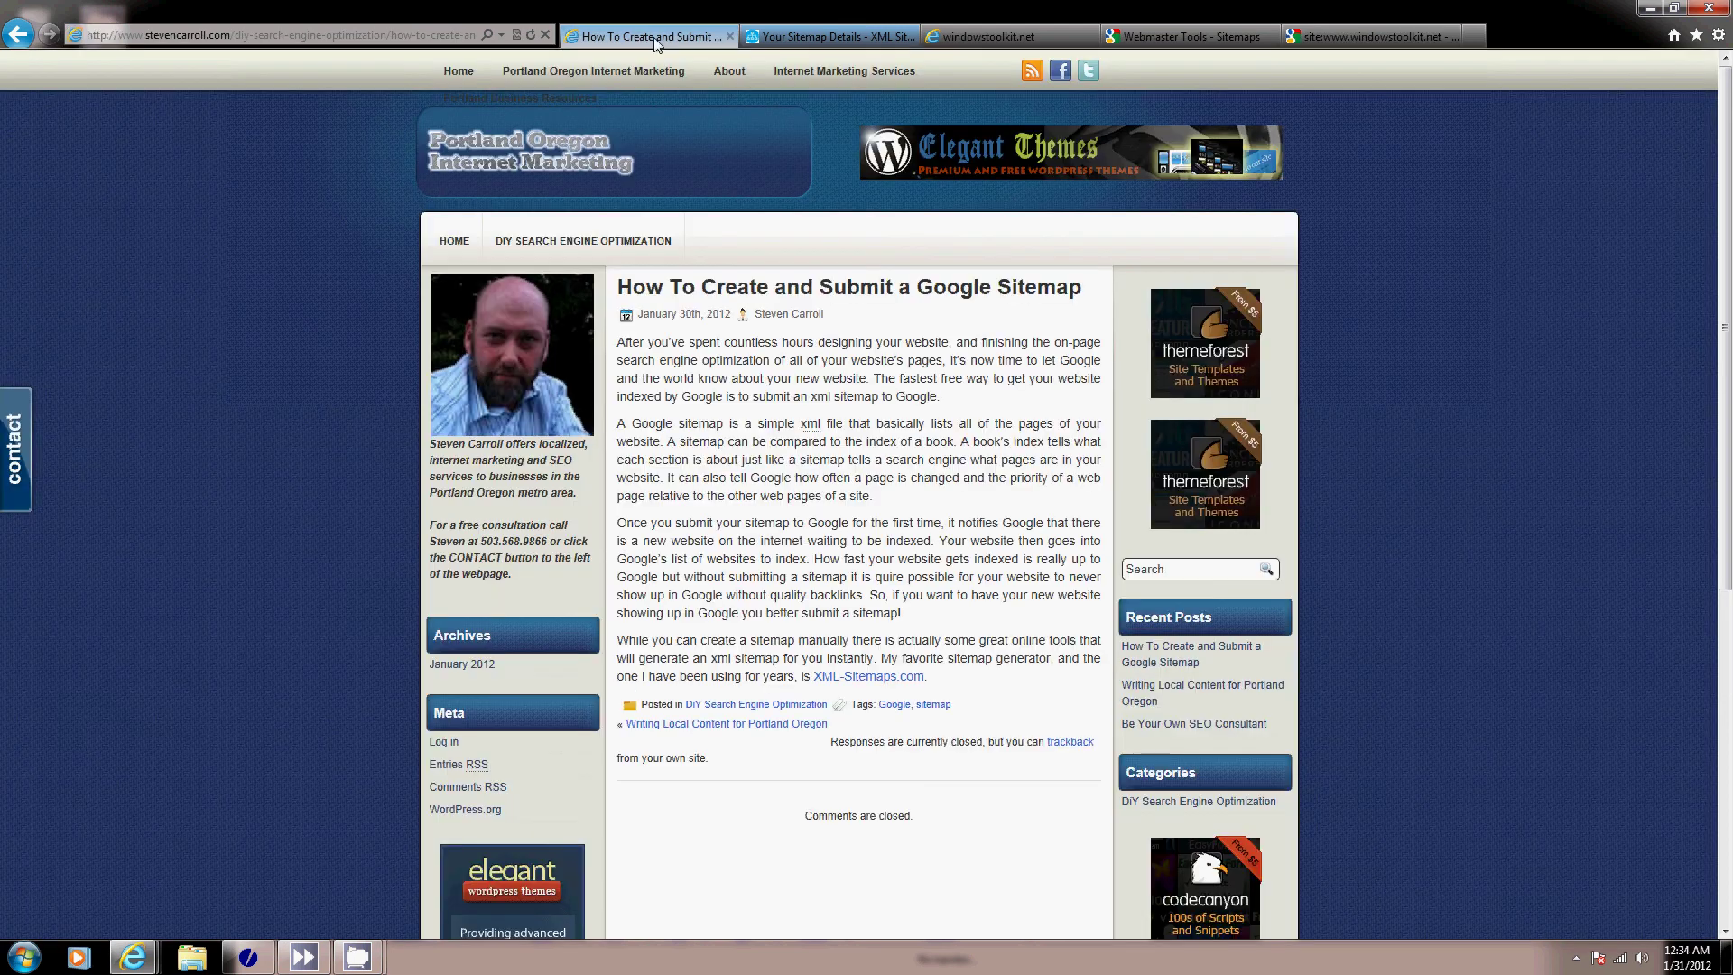